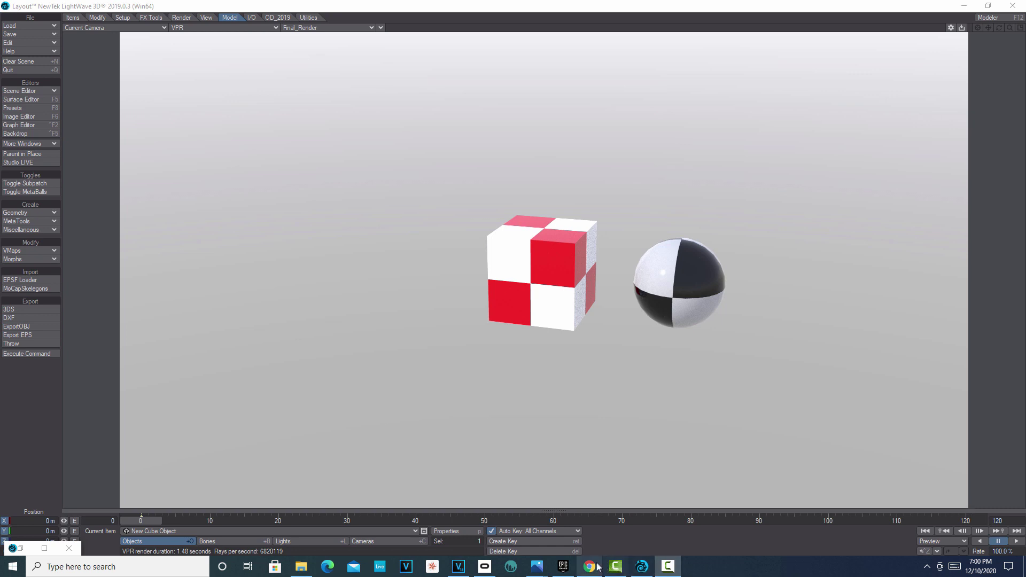
View Image1.jpg in Photos, and switch to Chrome to read the LightWave Statement blog post.
mouse_move(537, 566)
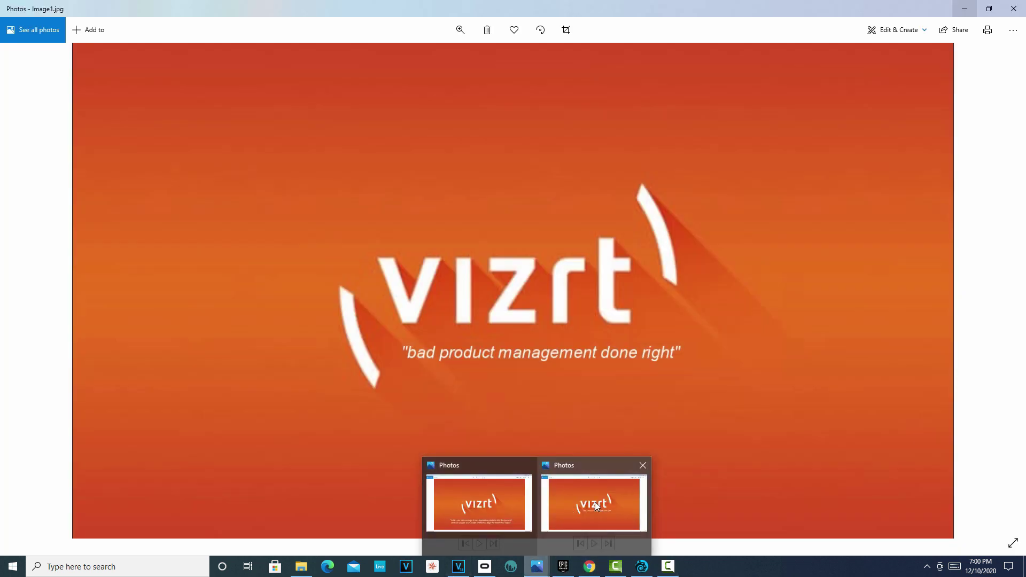
click(597, 506)
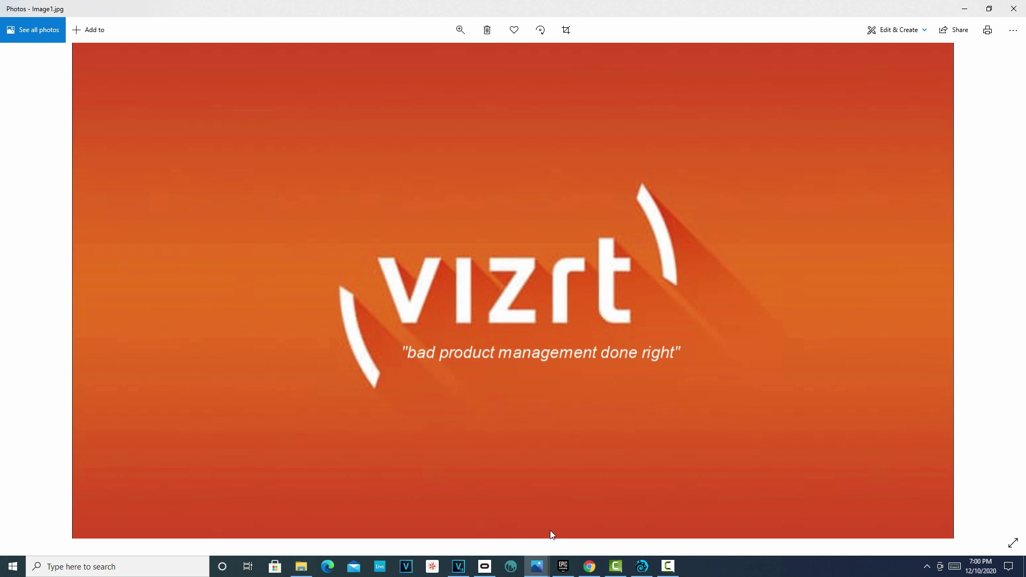
click(588, 568)
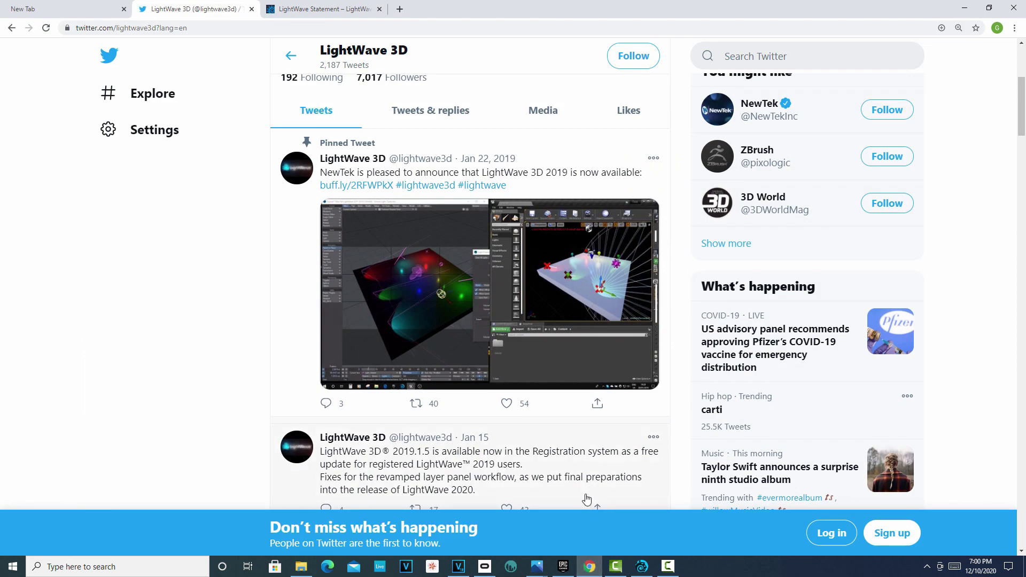
click(342, 9)
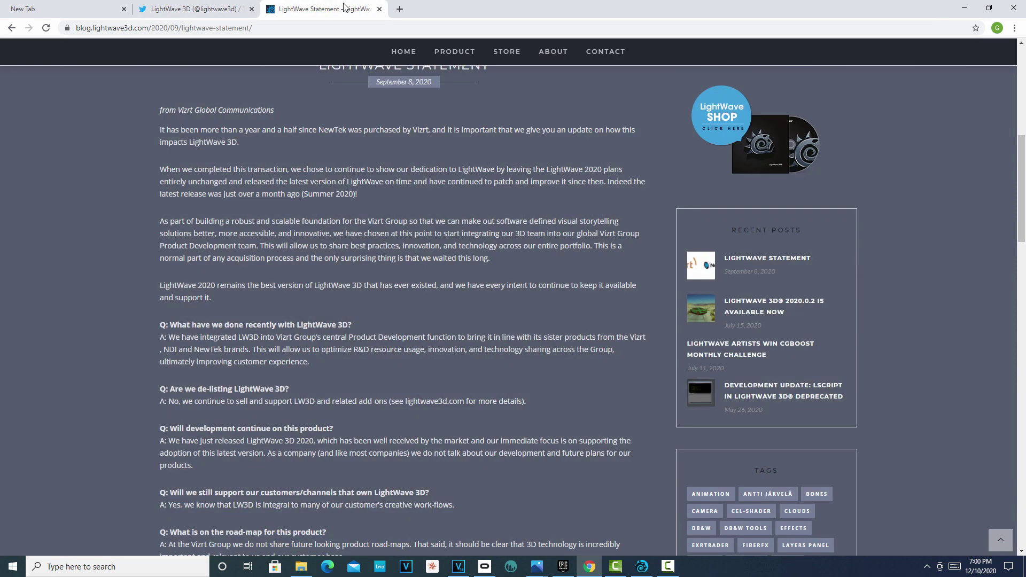
scroll(455, 315, down, 1)
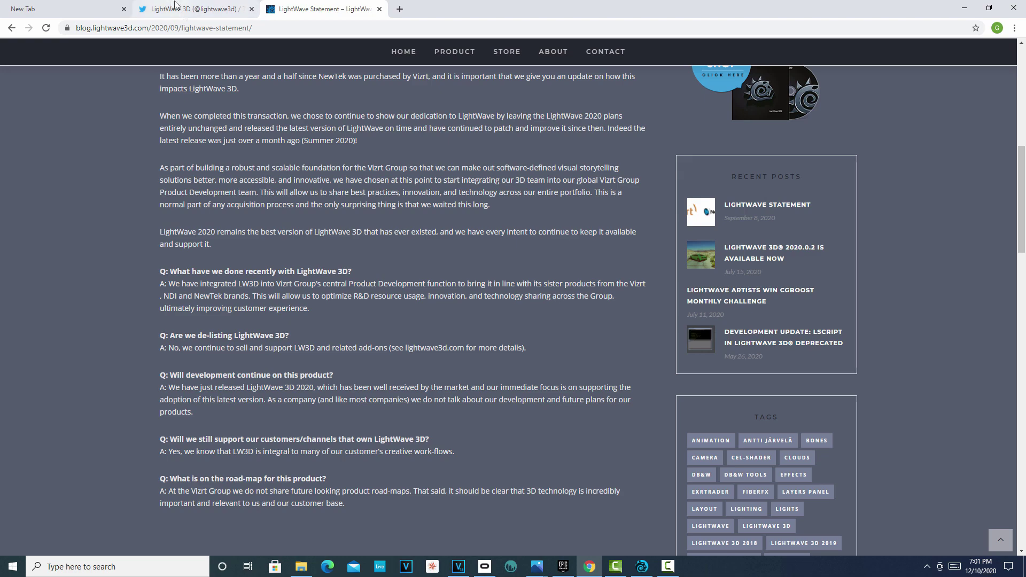
Read the release announcements on the LightWave 3D Twitter page.
click(211, 9)
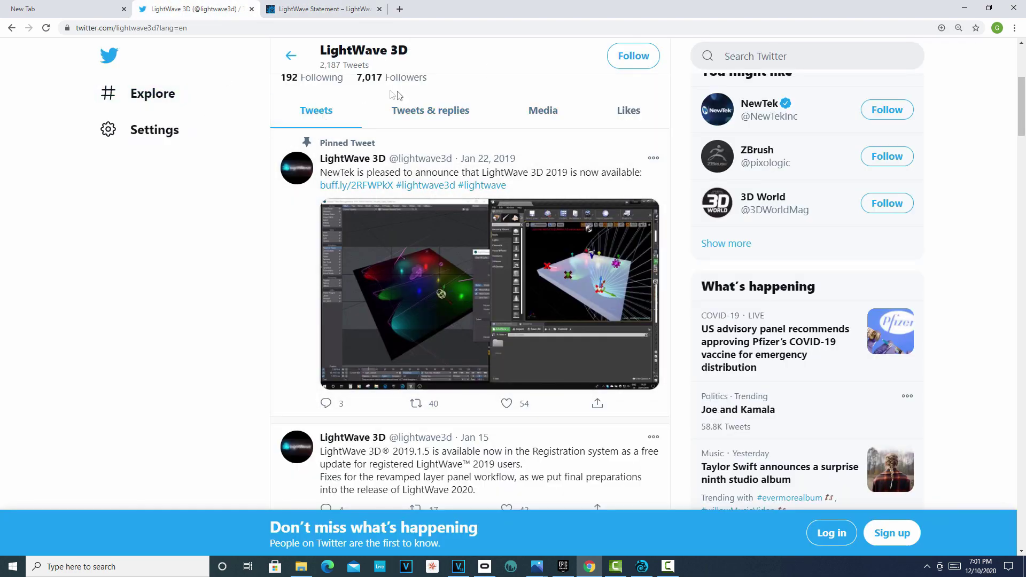
scroll(449, 237, down, 2)
scroll(449, 238, down, 3)
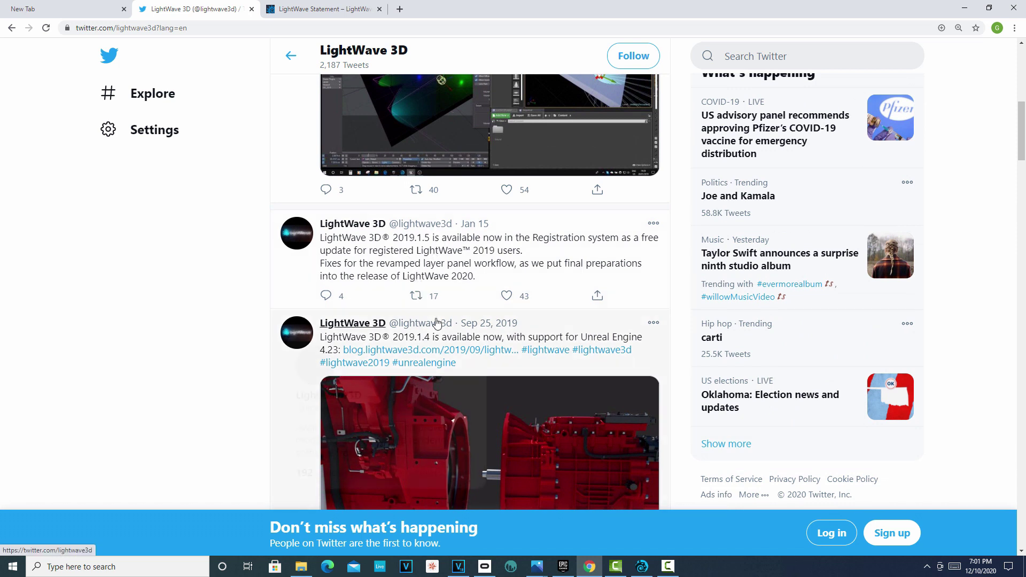
mouse_move(436, 327)
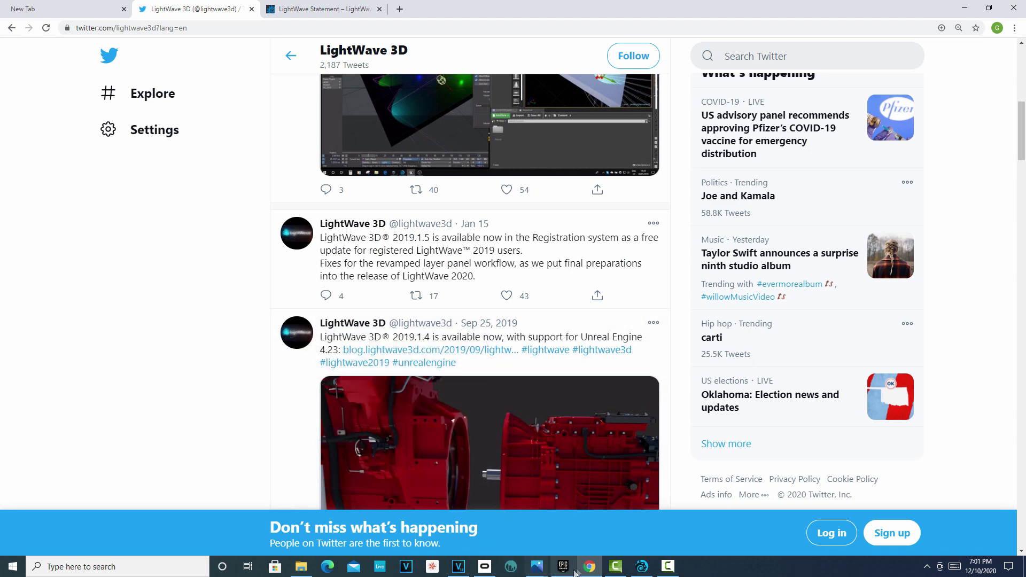
Switch to the Epic Games Launcher and check the engine versions installed in the Unreal Engine library.
click(646, 575)
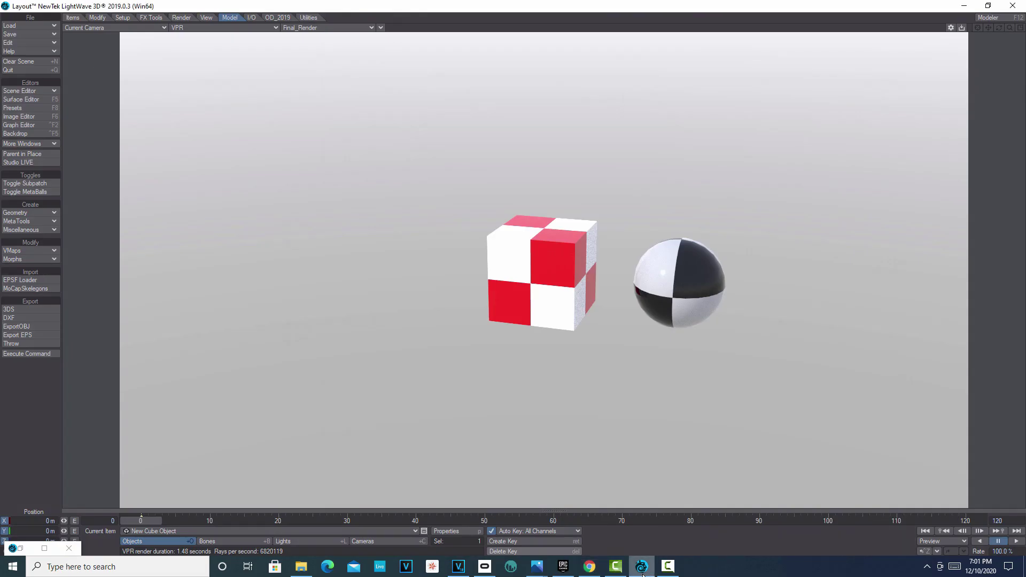
click(564, 569)
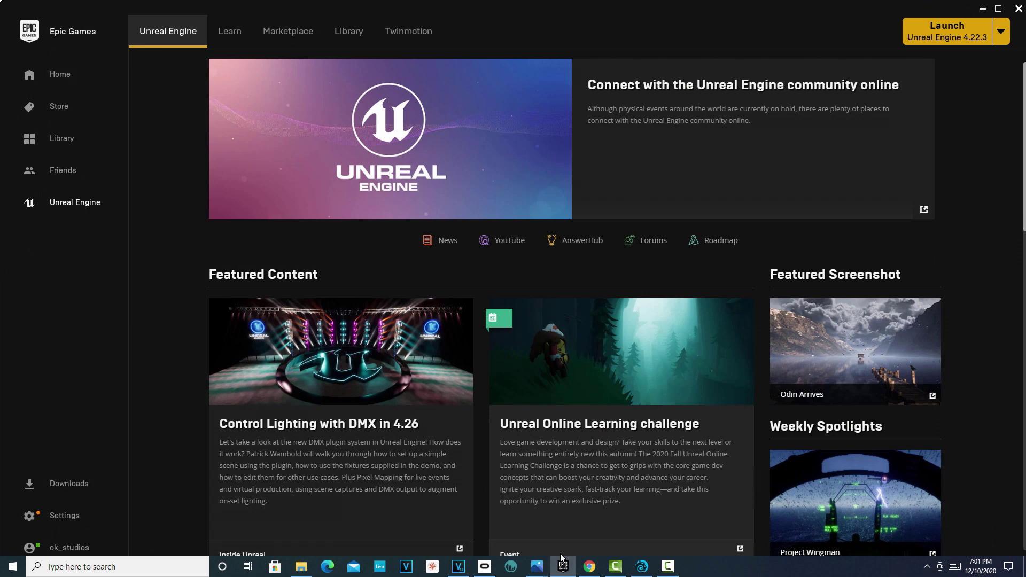
click(355, 36)
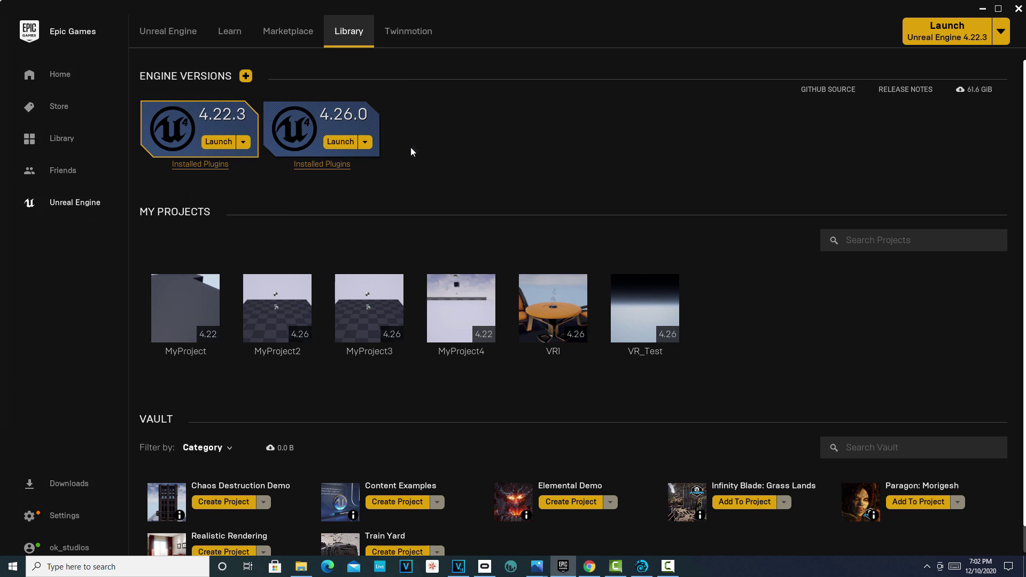
Switch to File Explorer, browse to C:\Program Files\NewTek, and check the LightWave version running in Layout.
click(301, 569)
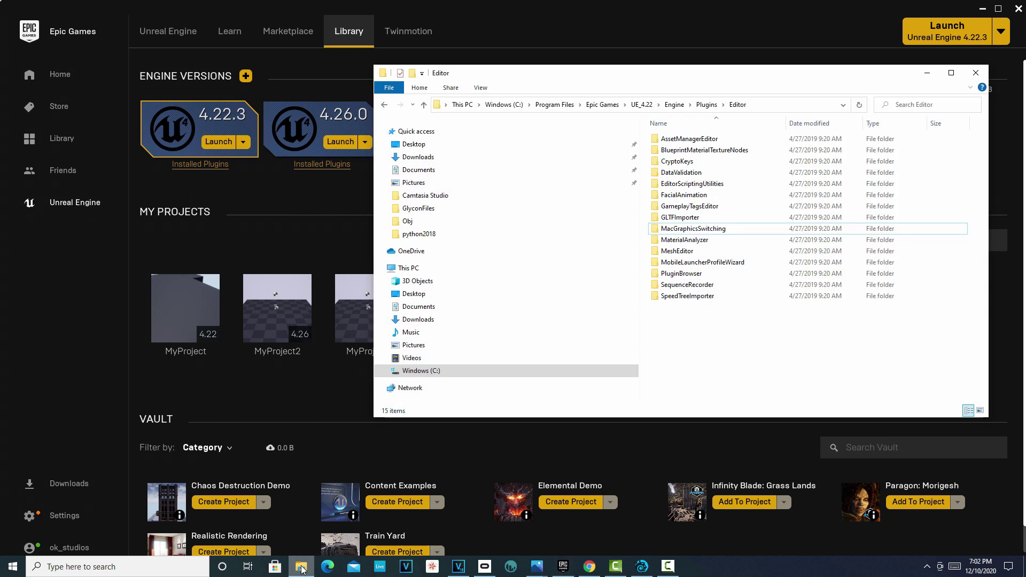
click(435, 372)
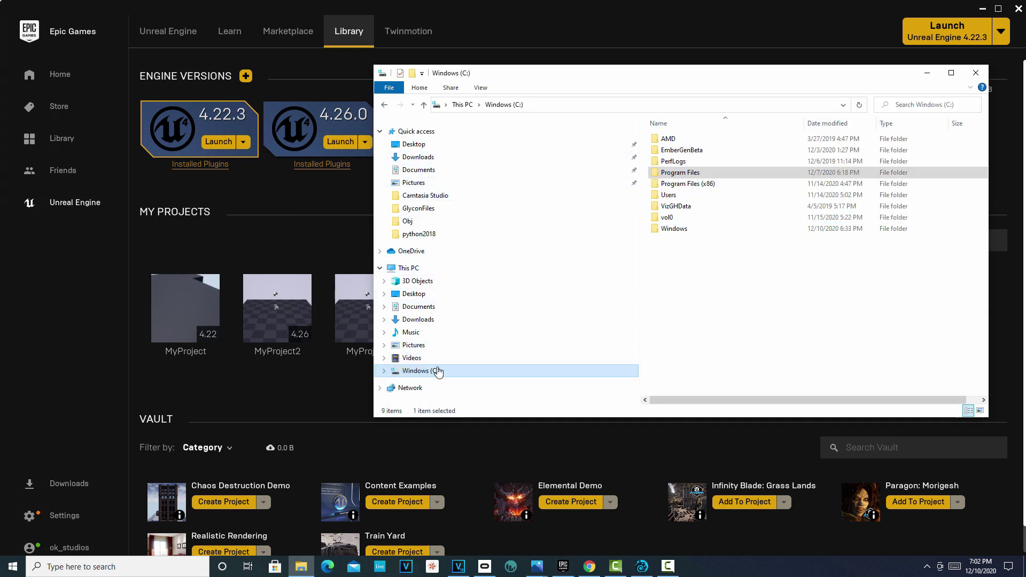
double_click(693, 174)
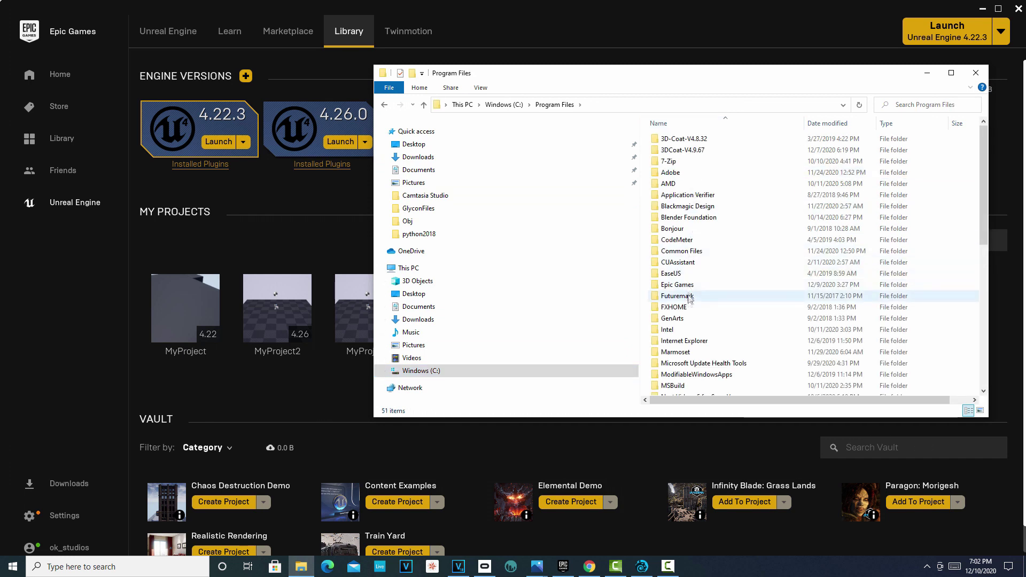
scroll(691, 299, down, 1)
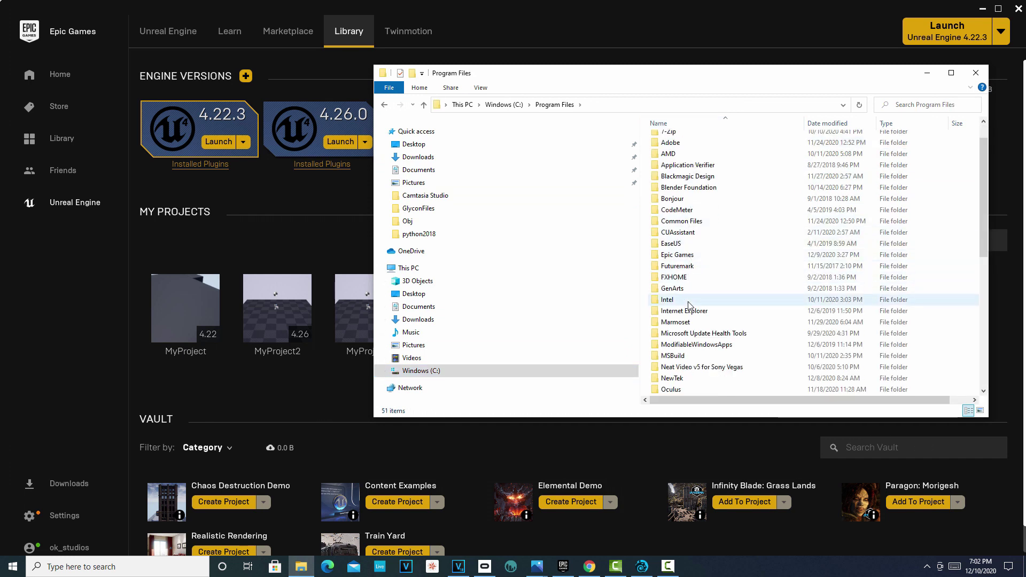
double_click(683, 377)
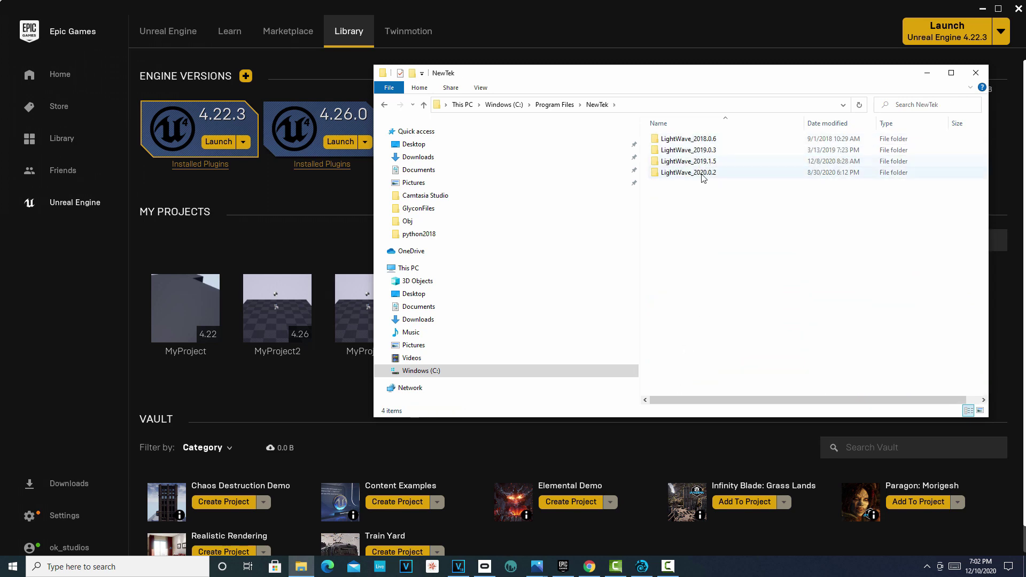
click(641, 571)
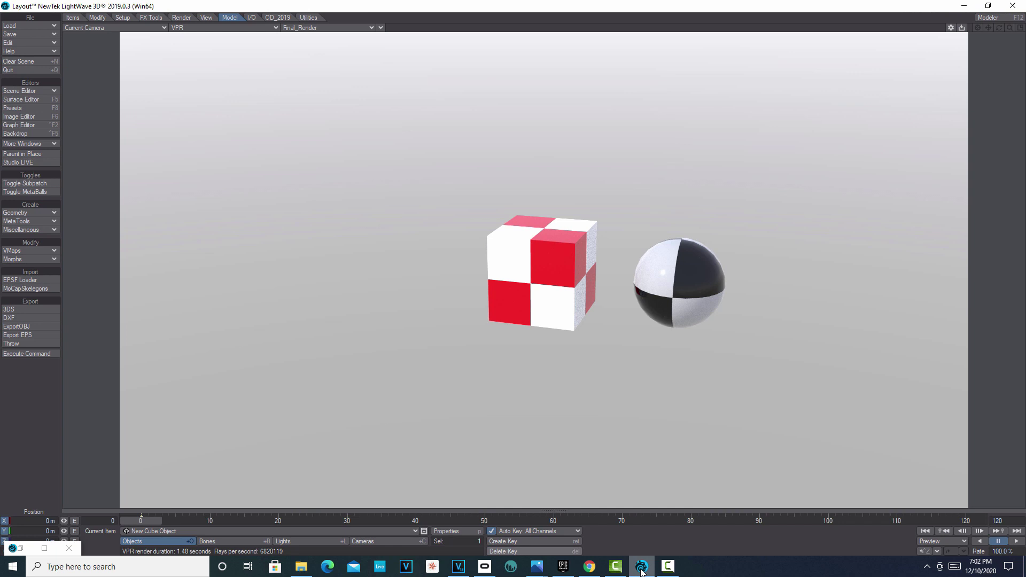
In File Explorer, examine which Unreal Engine versions are provided in LightWave_2019.0.3\support\3rdparty_support\UnrealEngine.
click(302, 566)
click(713, 154)
double_click(713, 151)
click(688, 197)
double_click(688, 197)
double_click(680, 272)
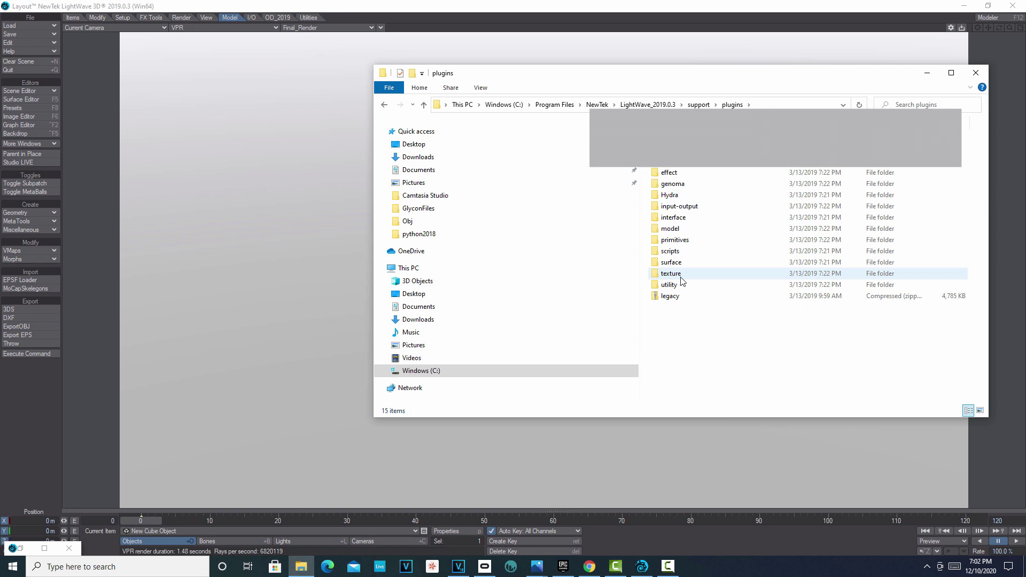
click(696, 105)
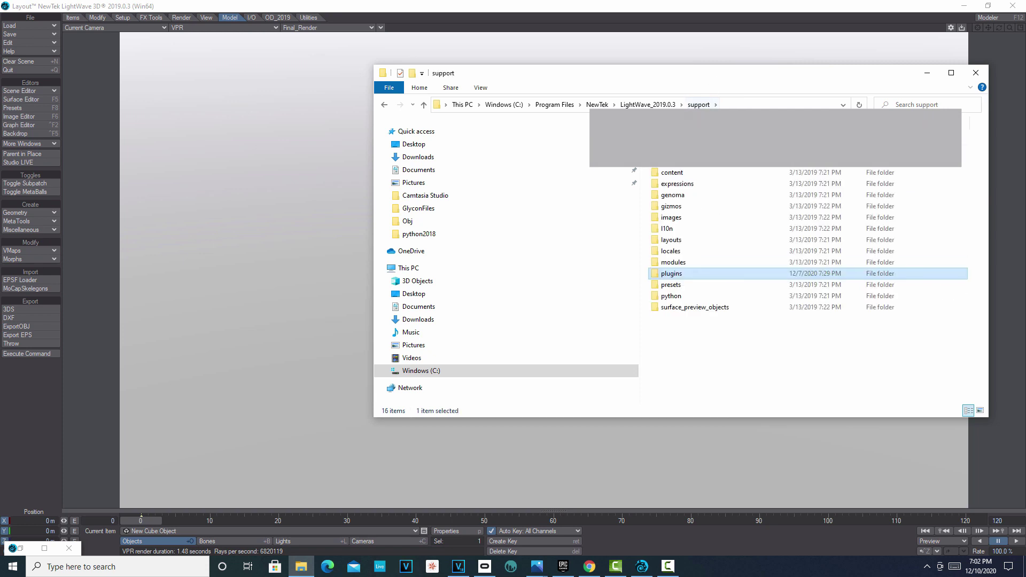
double_click(679, 172)
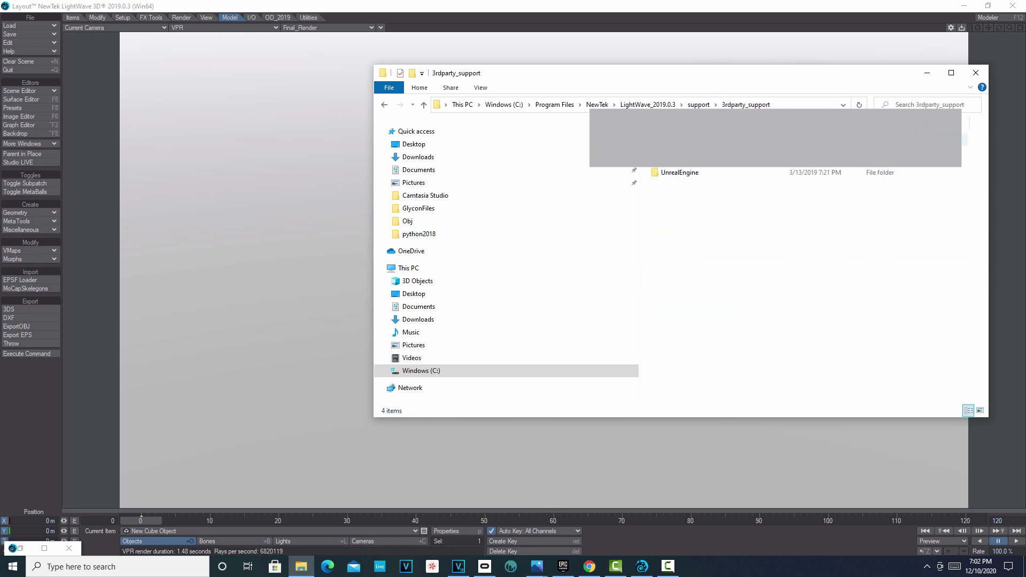
double_click(688, 175)
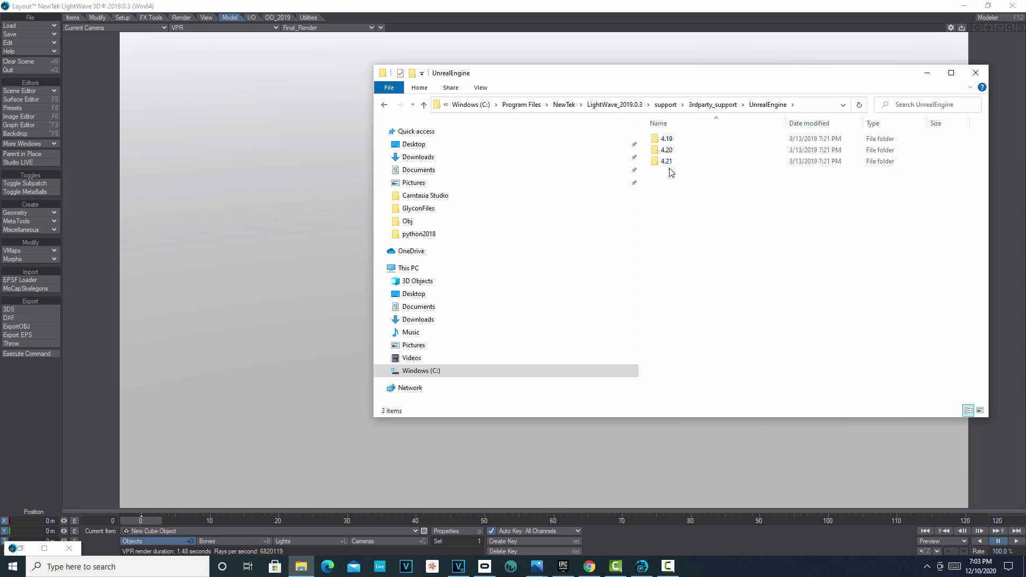
Copy the LightWaveBridge folder from LightWave_2019.1.5\support\3rdparty_support\UnrealEngine\4.22 in the NewTek directory.
click(565, 105)
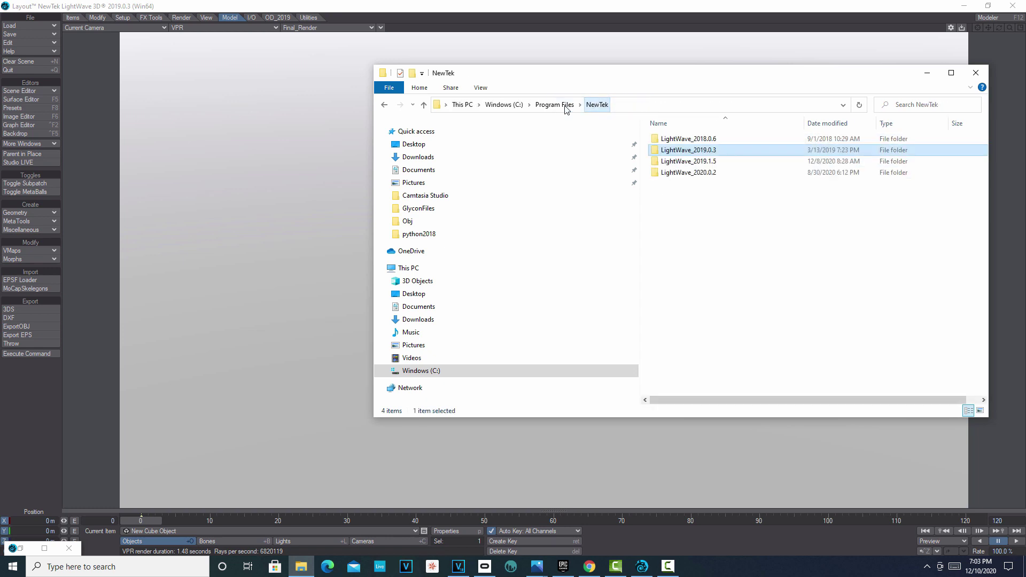
double_click(715, 162)
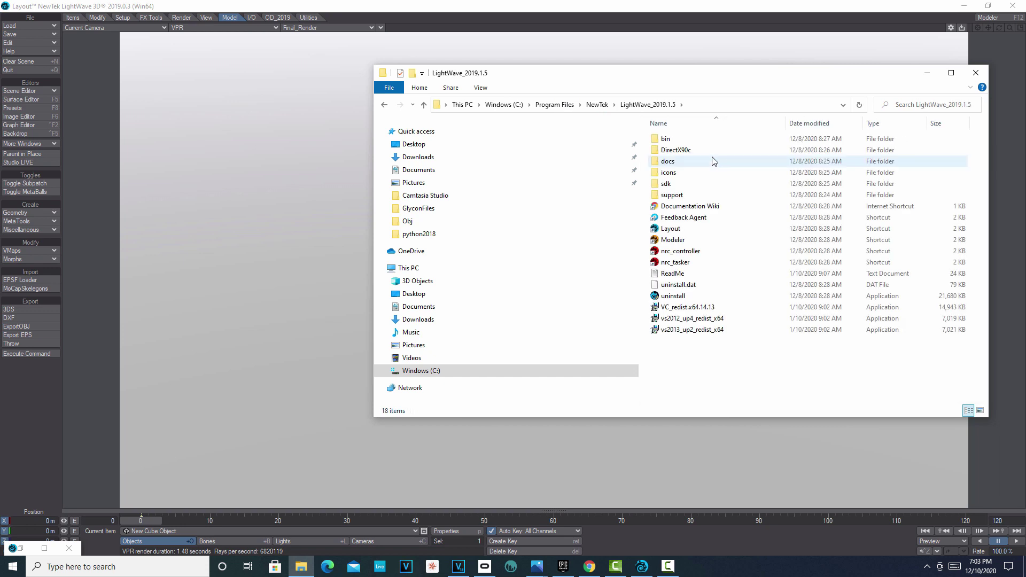
double_click(689, 195)
double_click(700, 141)
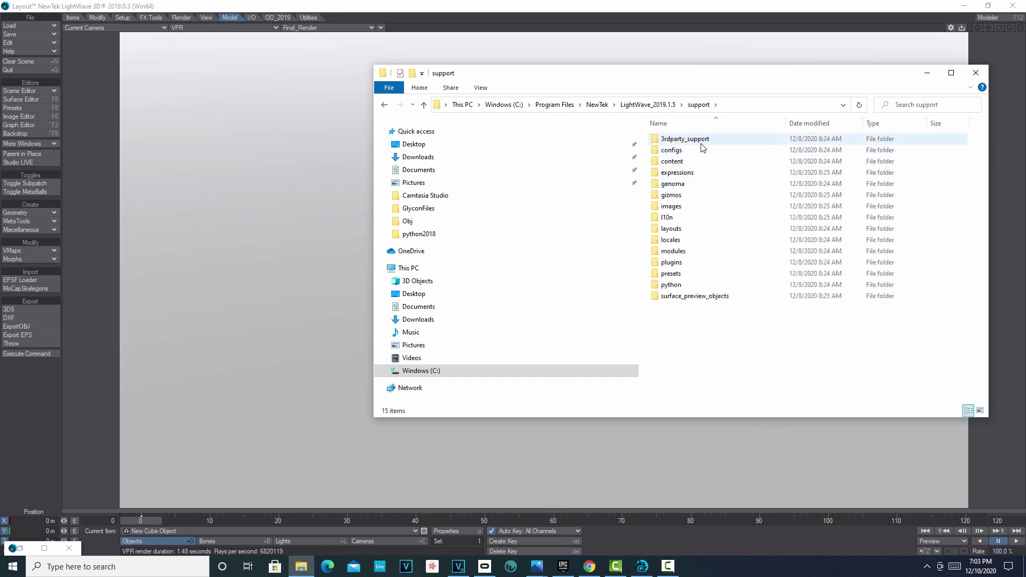
double_click(699, 174)
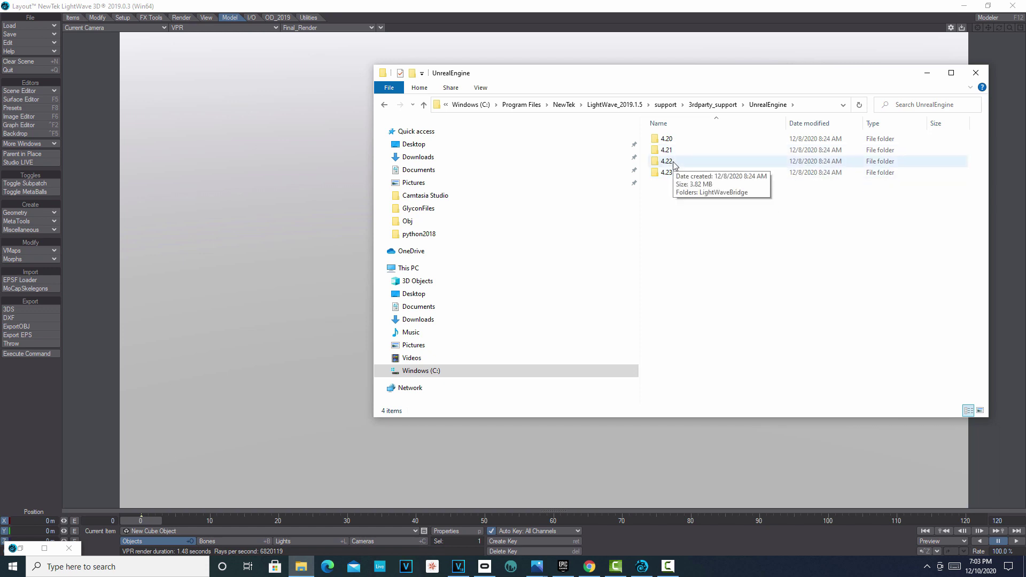
double_click(673, 162)
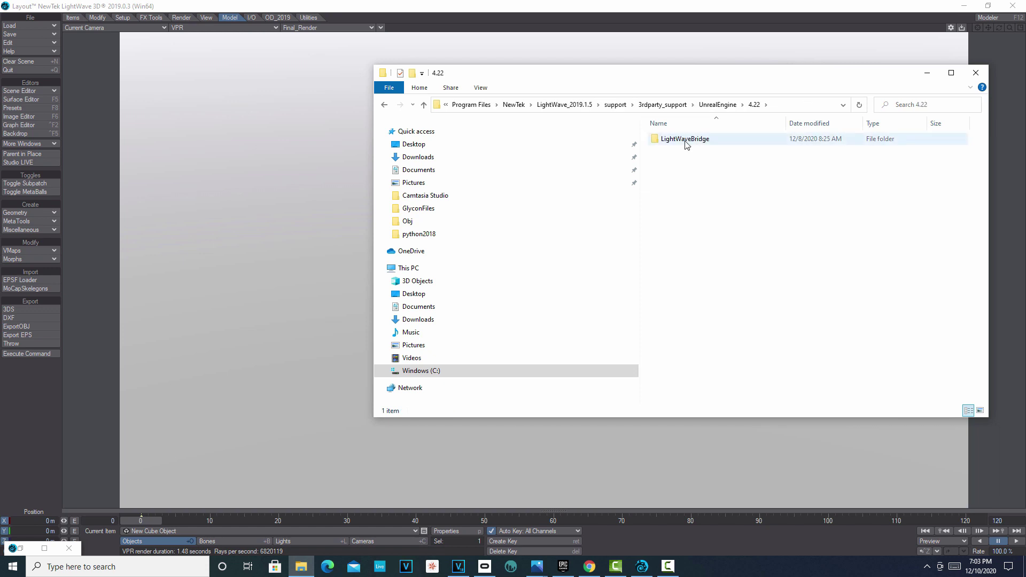
right_click(686, 142)
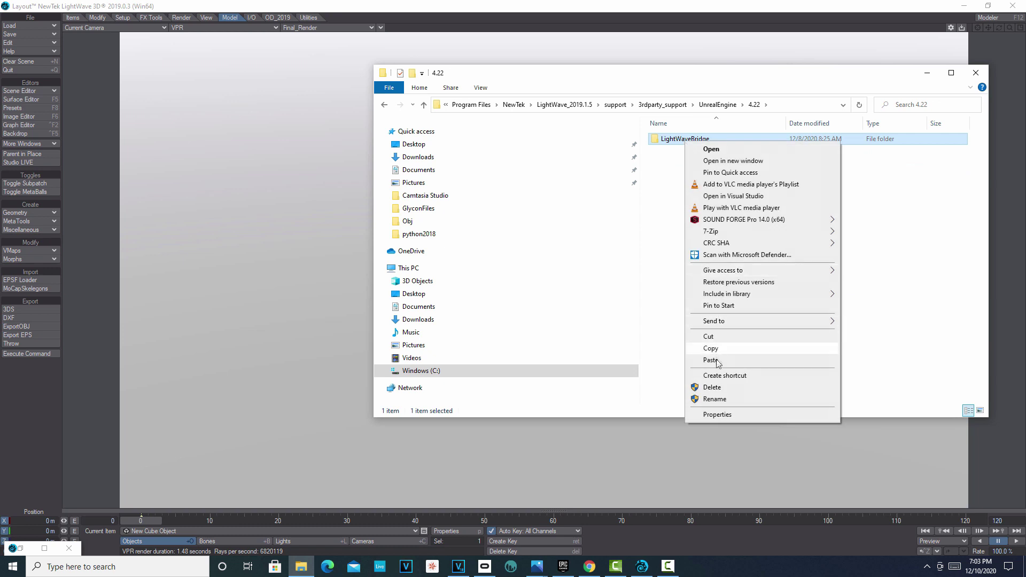
click(711, 348)
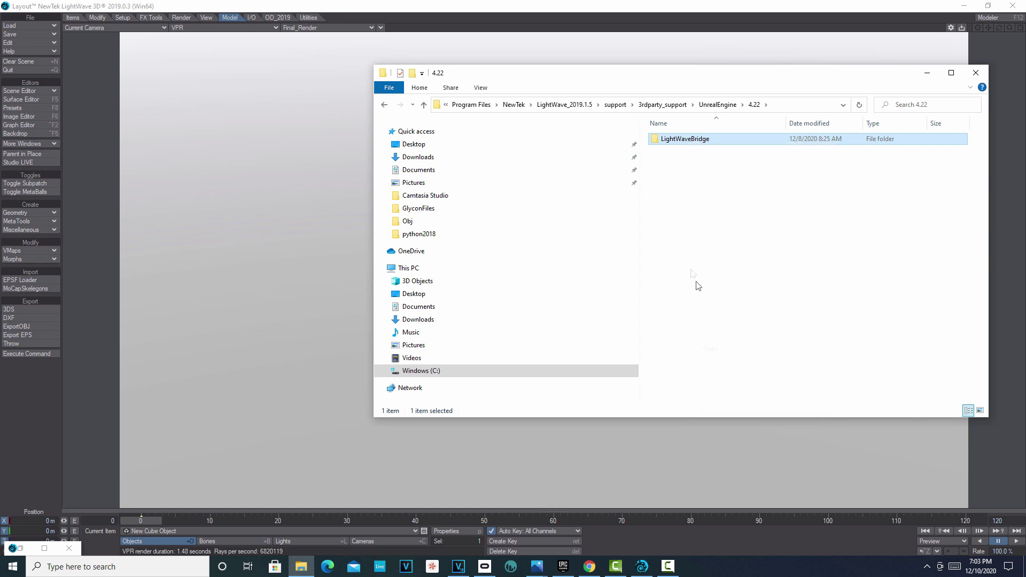
Paste the LightWaveBridge folder into C:\Program Files\Epic Games\UE_4.22\Engine\Plugins\Editor.
click(470, 104)
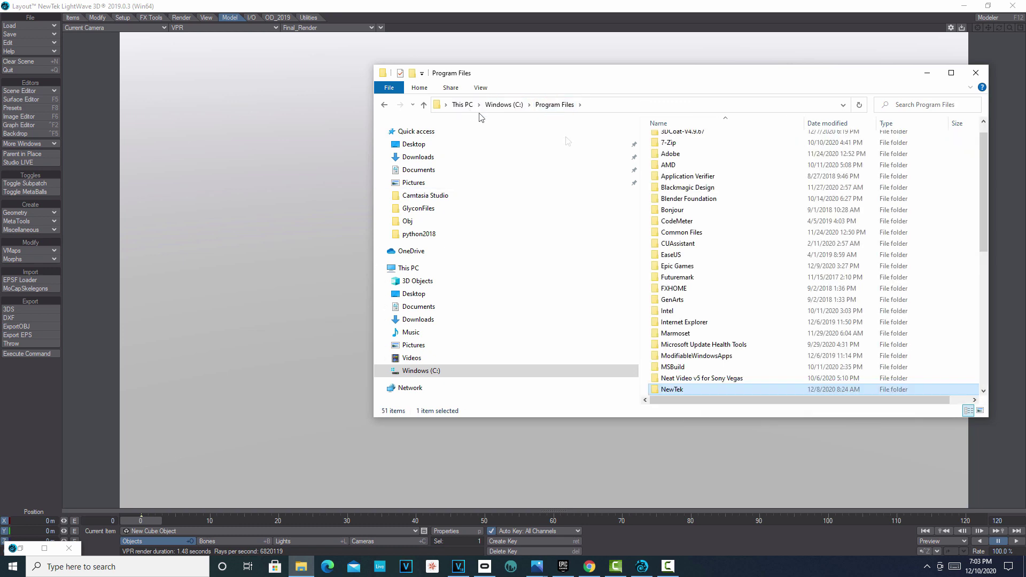
double_click(685, 267)
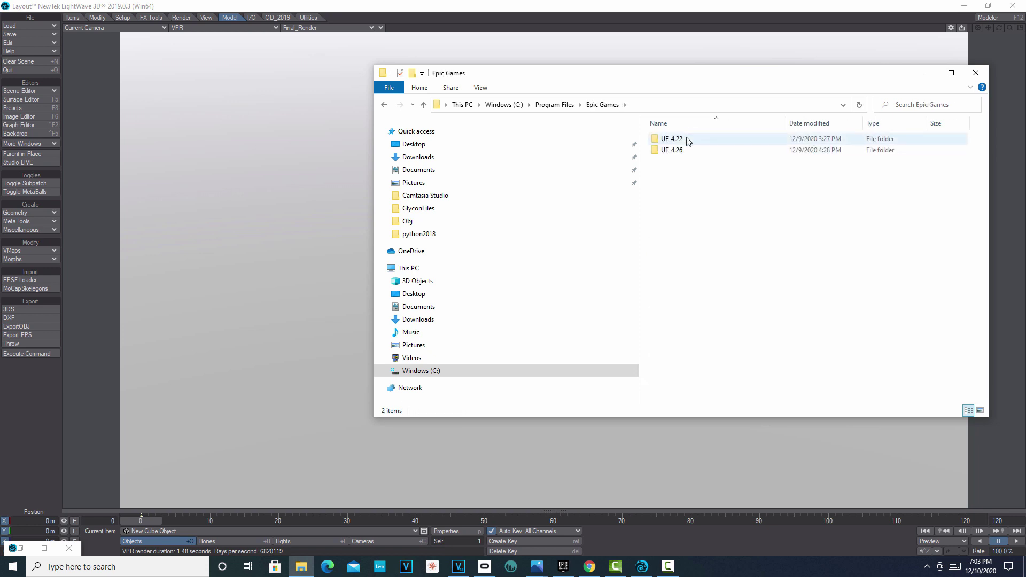
double_click(678, 139)
double_click(686, 153)
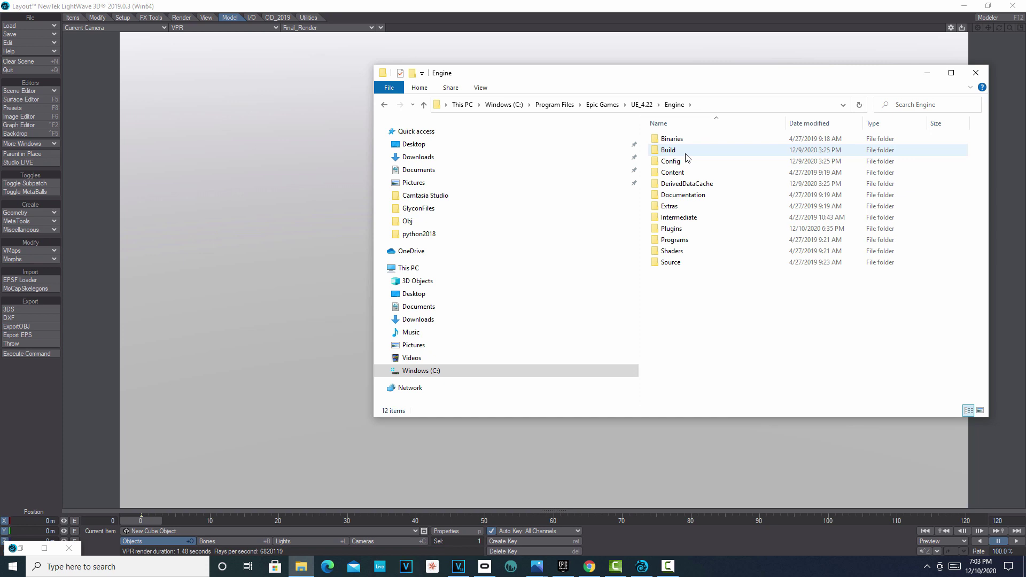
double_click(693, 228)
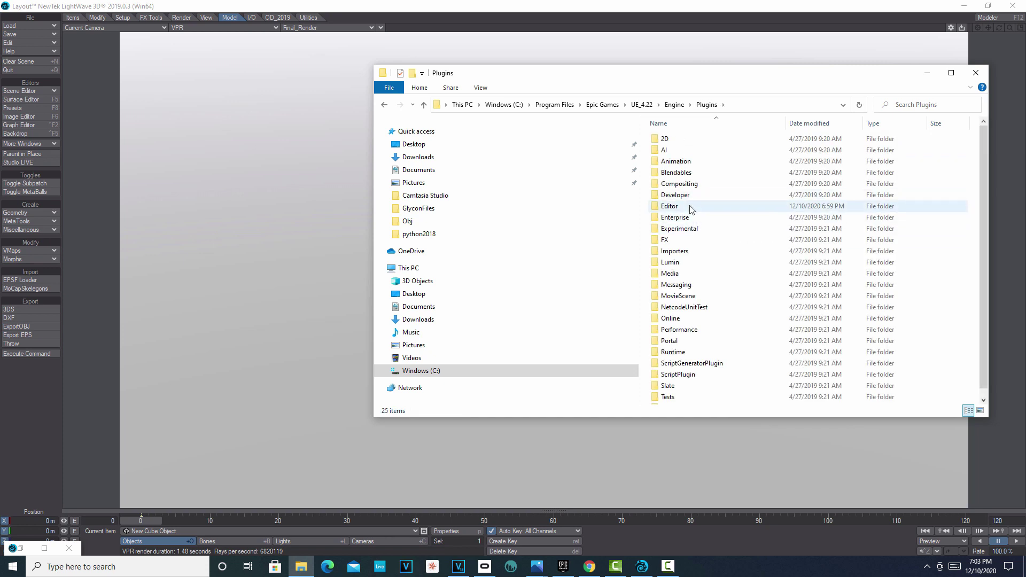
double_click(692, 207)
right_click(688, 339)
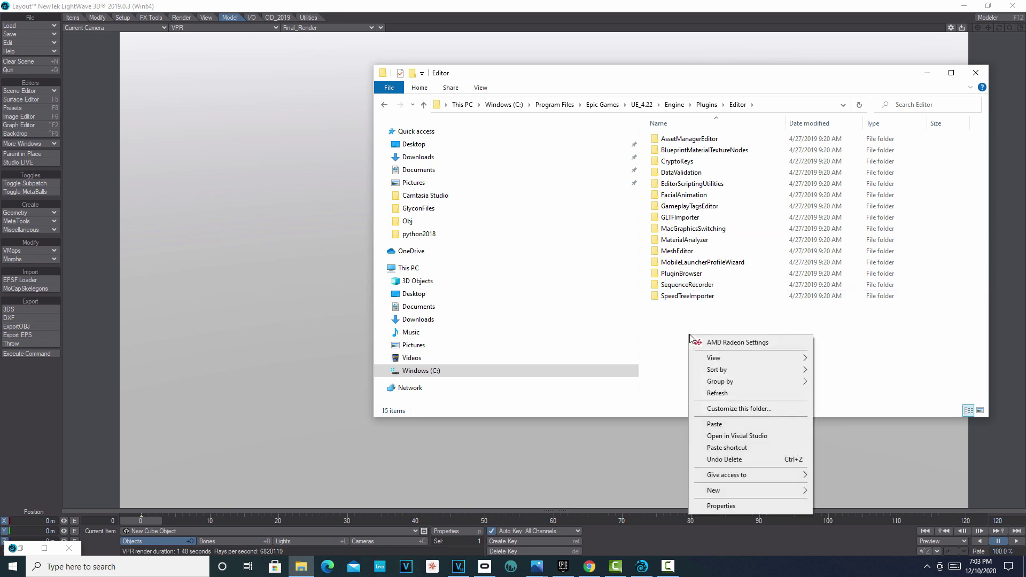
click(733, 424)
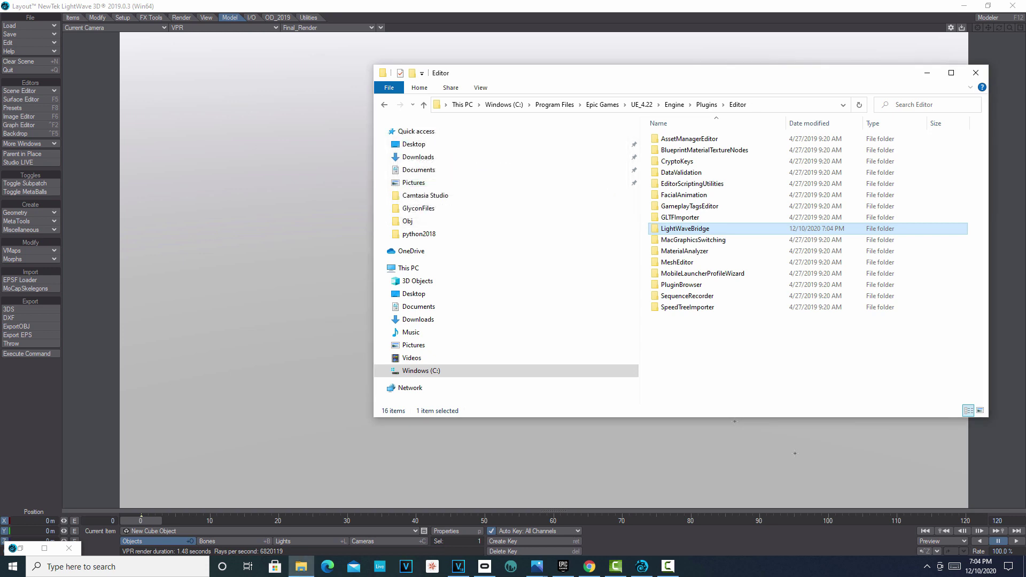
Open the lightwavebridge UPLUGIN file from the LightWaveBridge folder in Notepad, making Notepad the default app for .uplugin files.
double_click(691, 230)
click(683, 177)
right_click(684, 176)
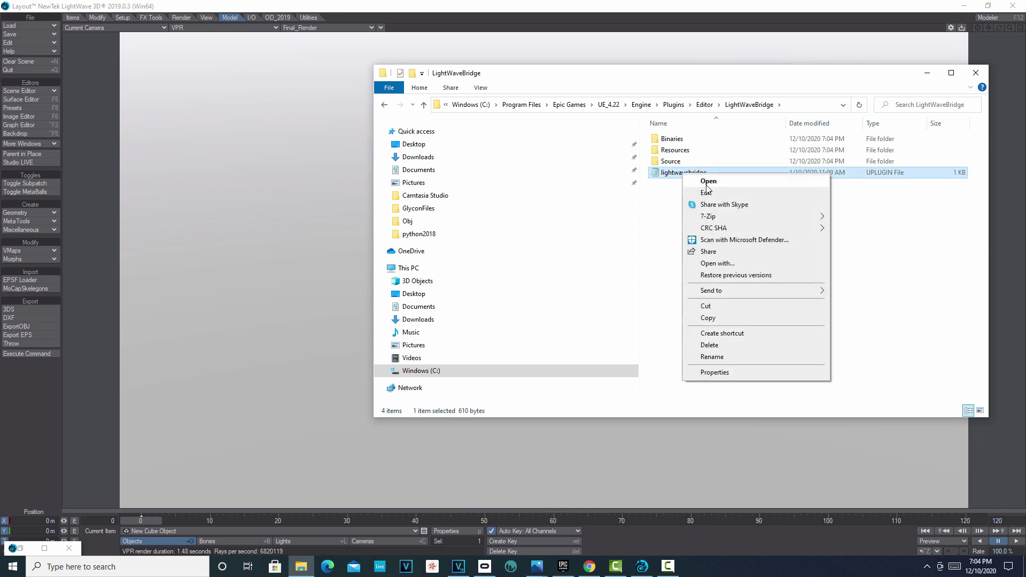
click(719, 264)
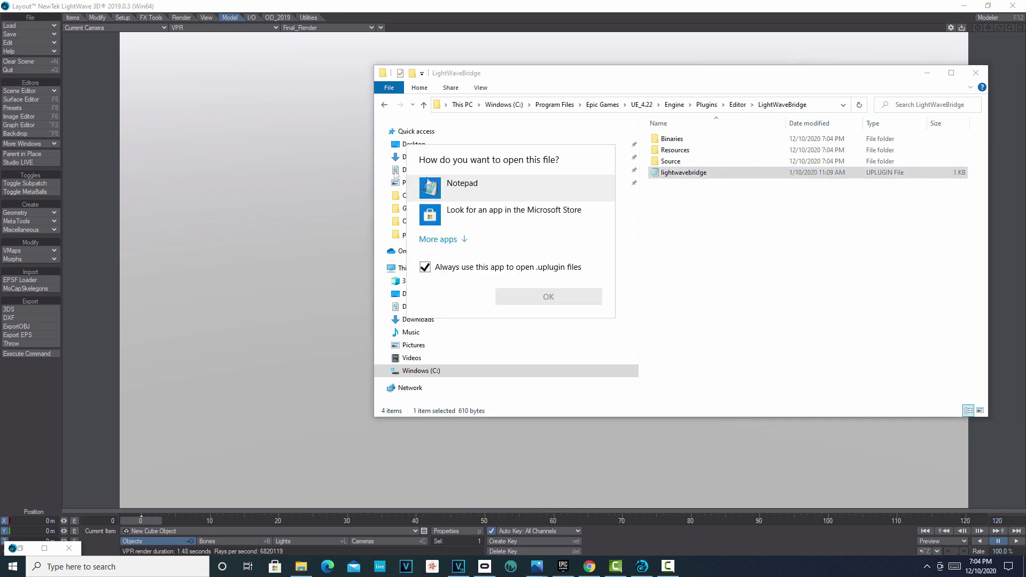
click(430, 189)
click(546, 298)
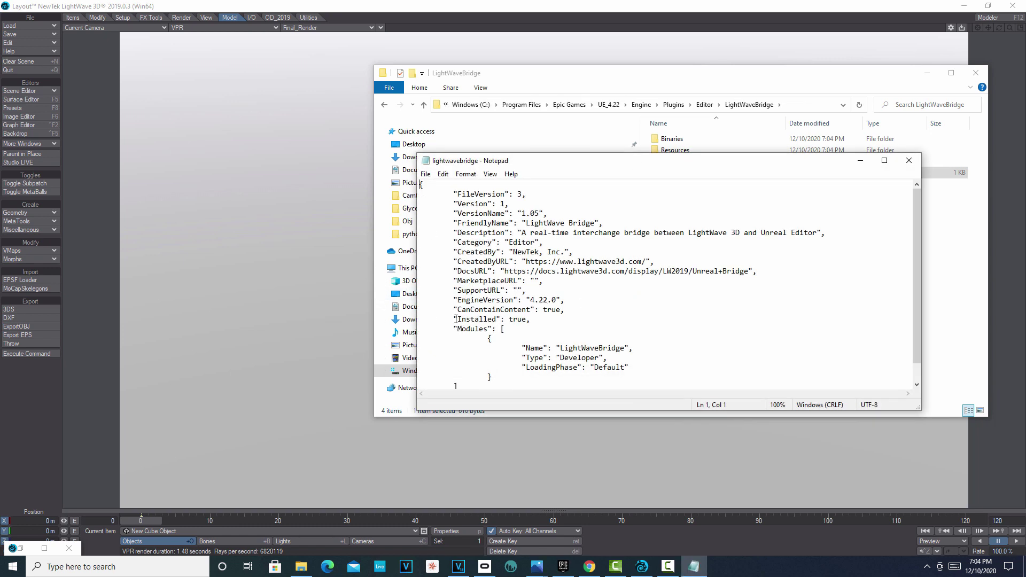
Add the line "EnableByDefault" : true, between the "CanContainContent" and "Installed" entries of the plugin file.
click(453, 320)
key(Return)
key(Tab)
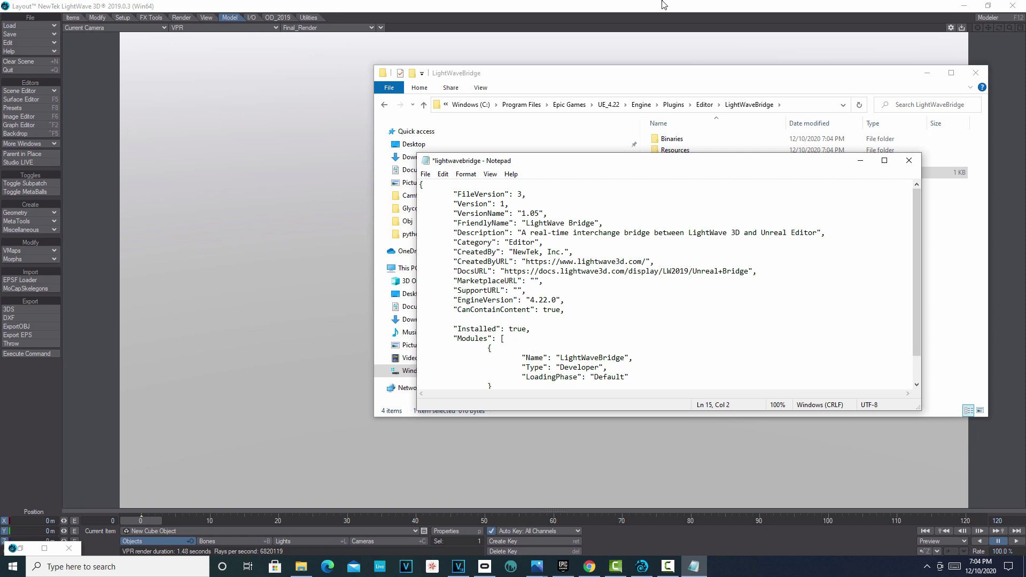
text("ENABL)
key(BackSpace)
key(BackSpace)
key(BackSpace)
key(BackSpace)
key(BackSpace)
text(EnableByDefault" : true,)
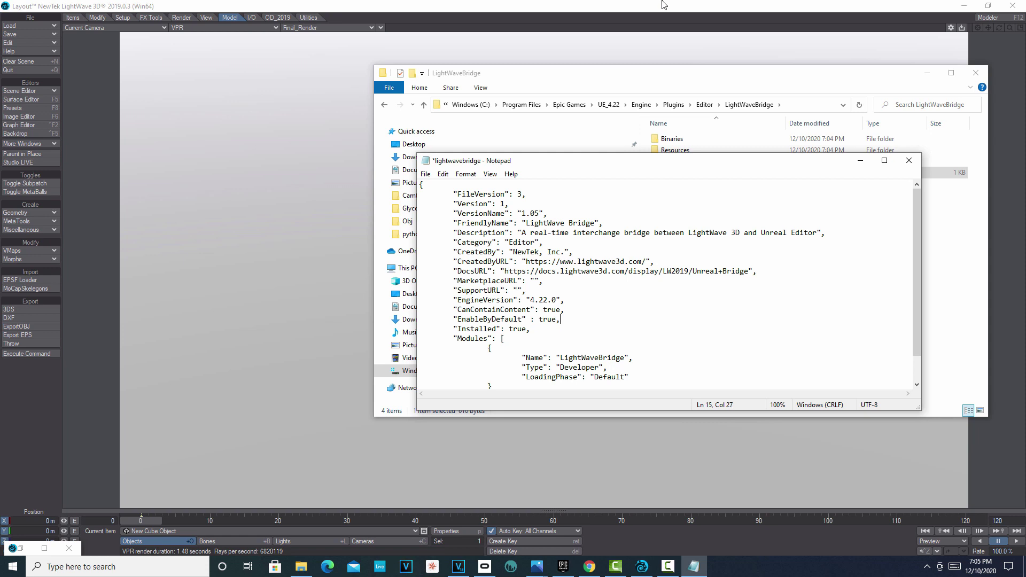
Save the edited lightwavebridge file and close it.
click(426, 175)
click(454, 223)
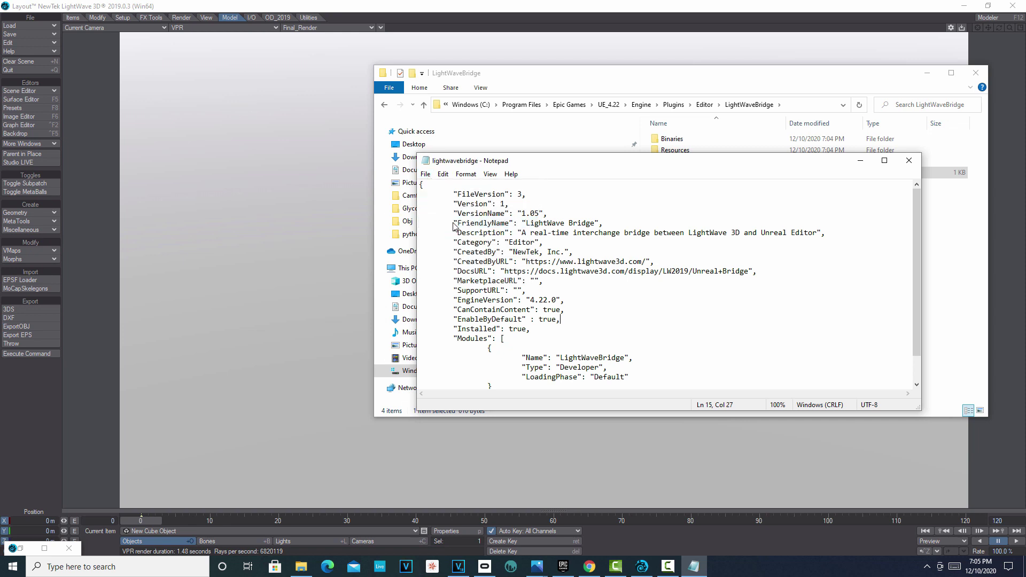
click(909, 160)
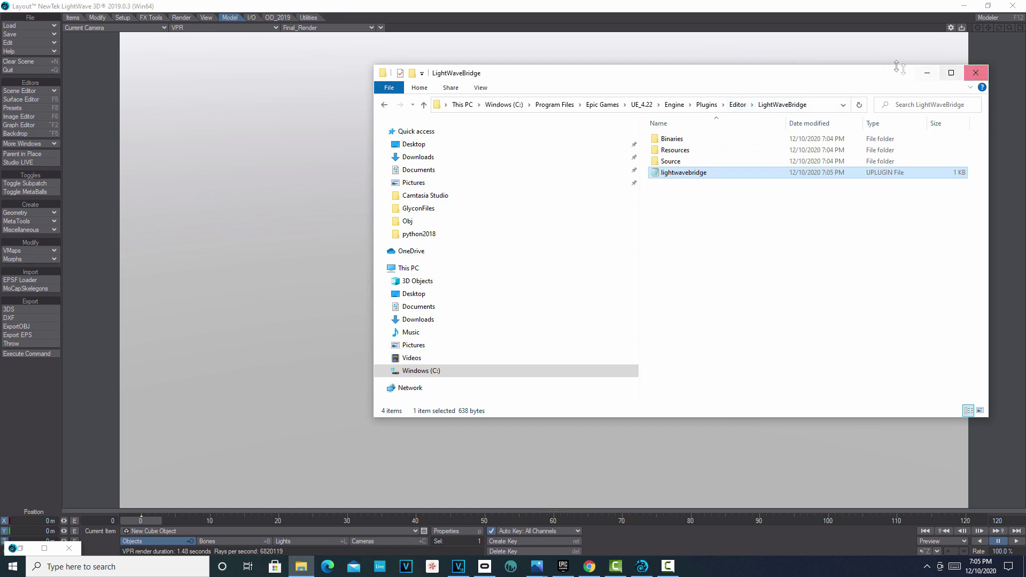
Switch to the Epic Games Launcher, launch Unreal Engine 4.22.3, and create the Blank Blueprint project MyProject5 with no starter content.
click(927, 73)
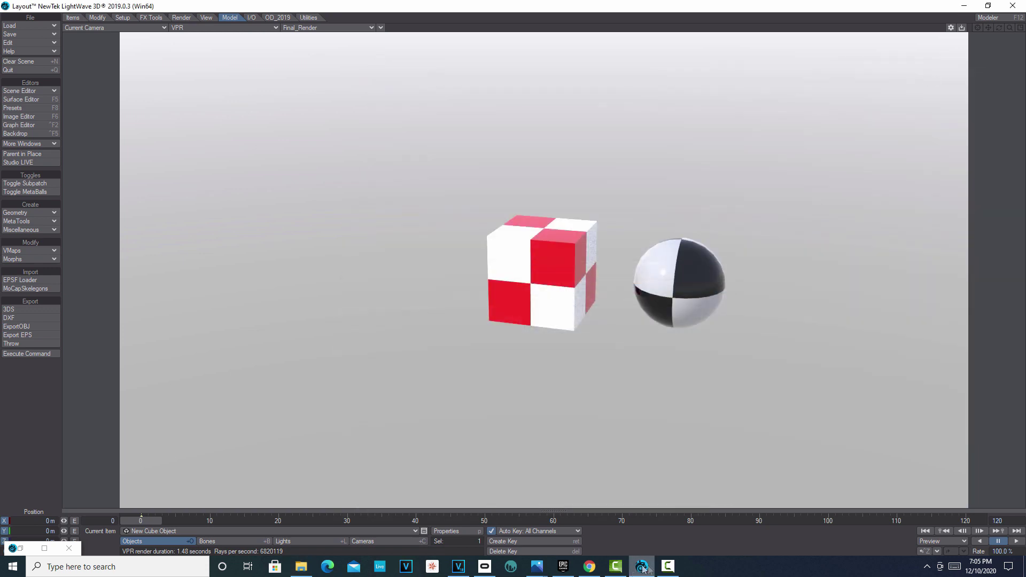
click(567, 568)
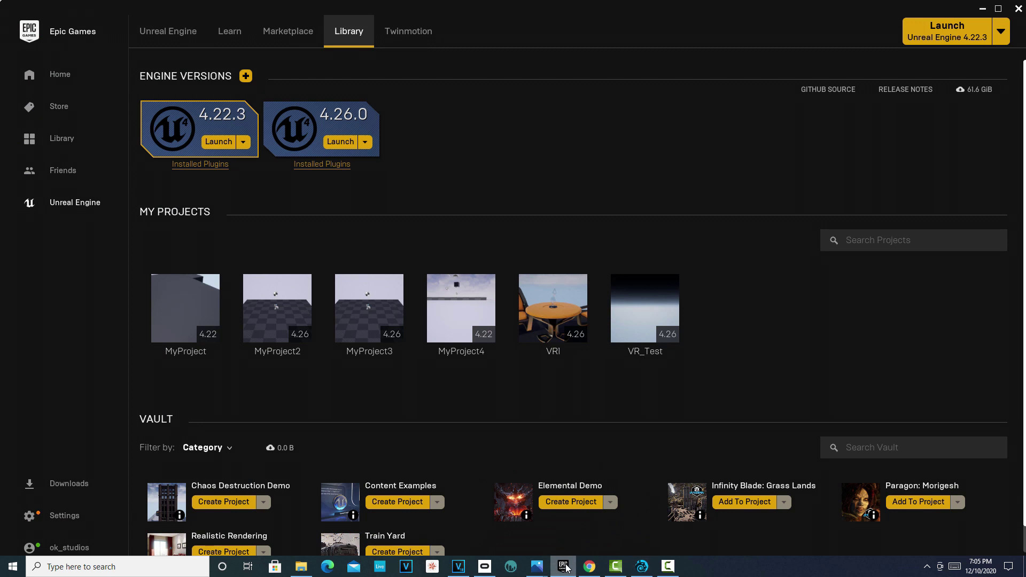
click(218, 141)
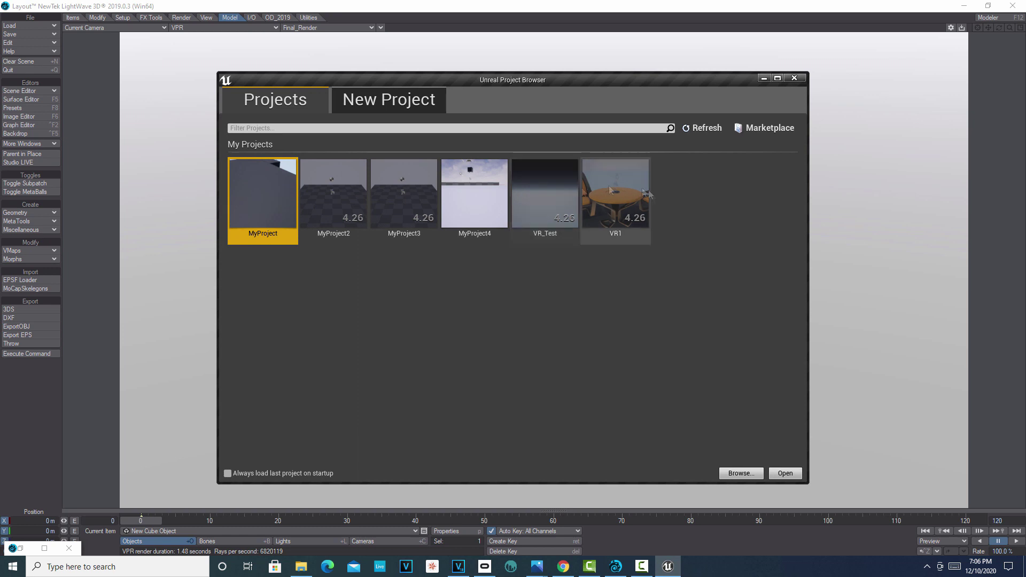
click(384, 101)
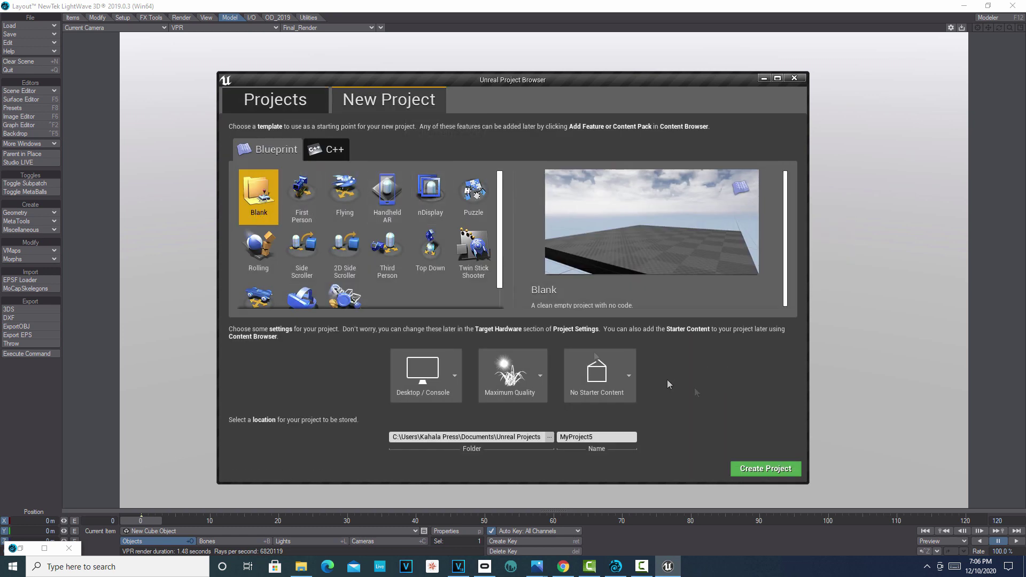
click(762, 470)
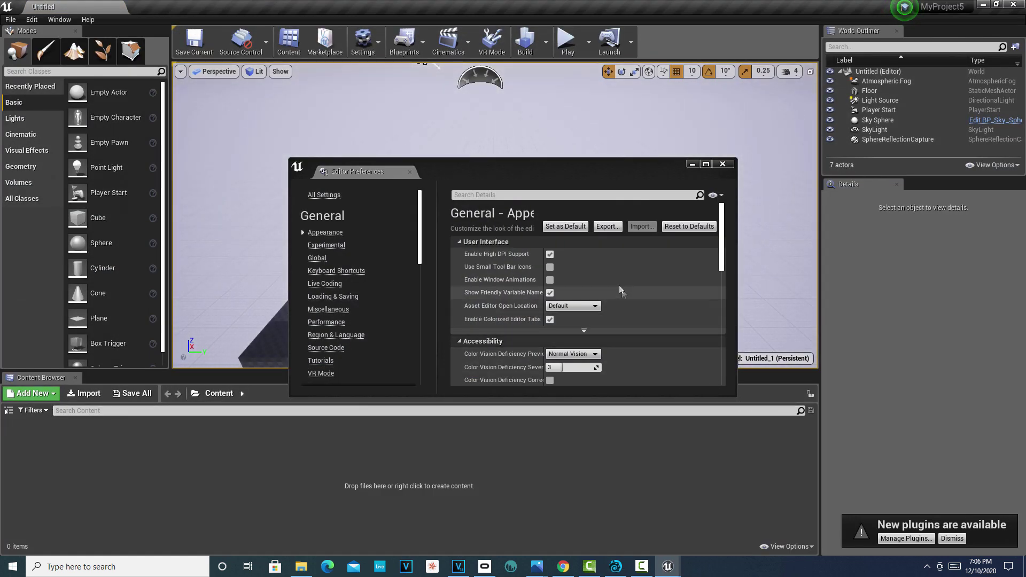
Check the Use Less CPU when in Background option in the Performance section of the Editor Preferences.
click(730, 167)
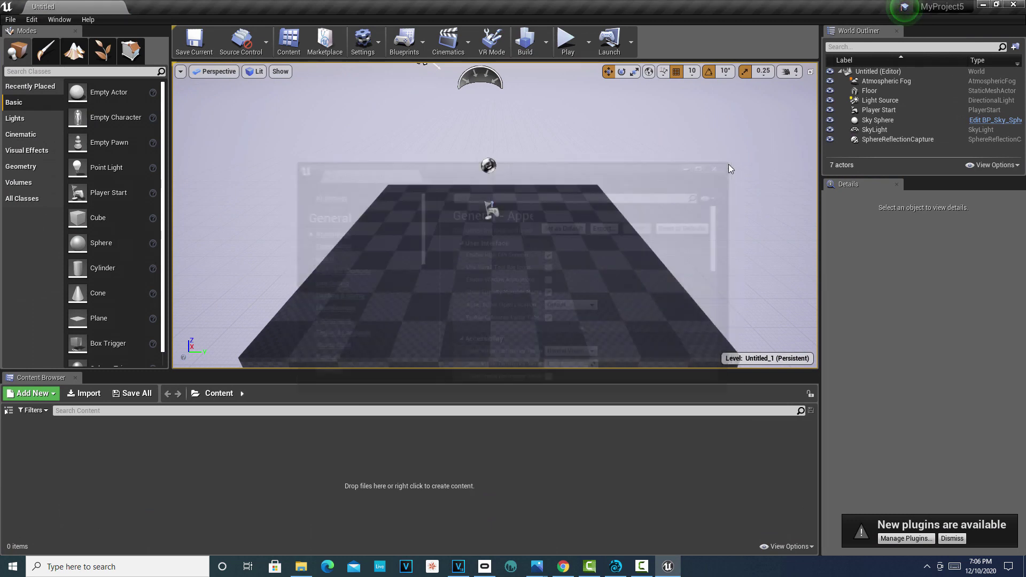
click(11, 22)
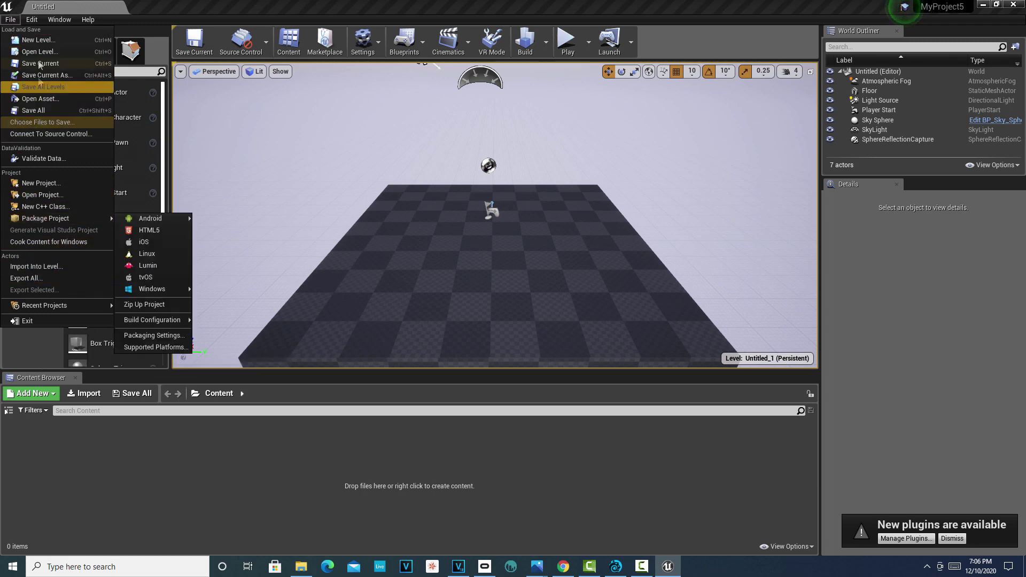
click(31, 19)
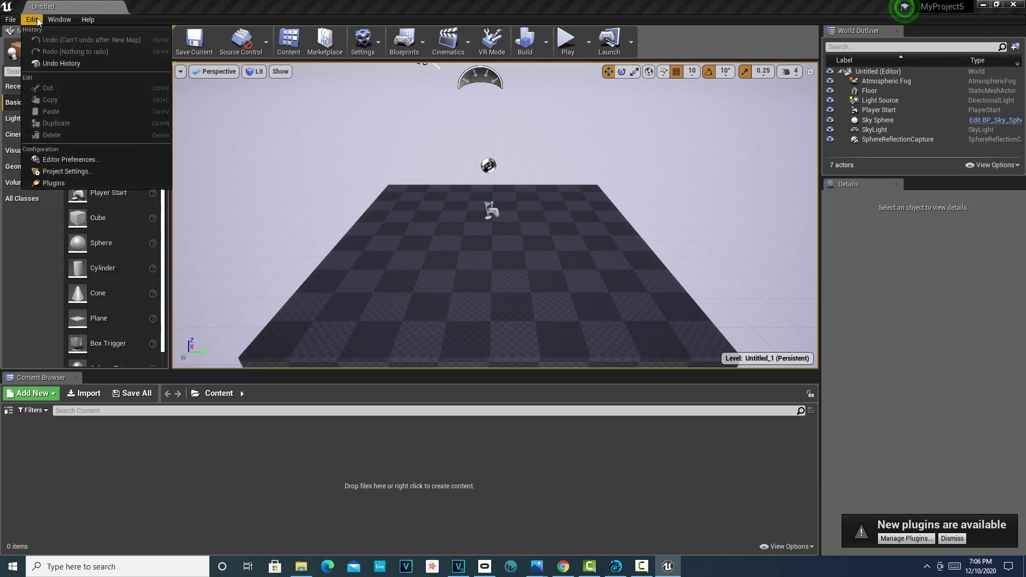
click(57, 160)
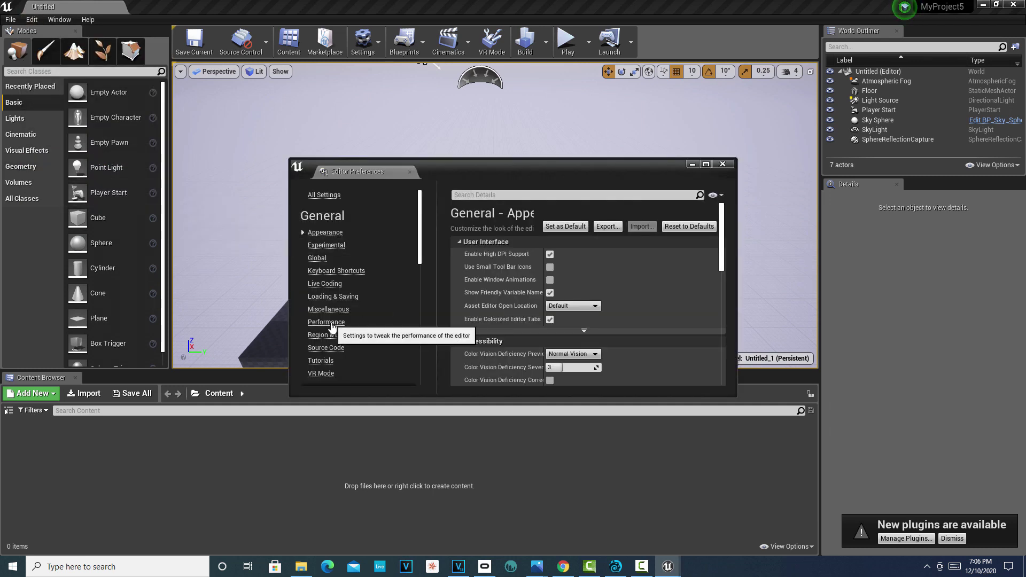
click(337, 324)
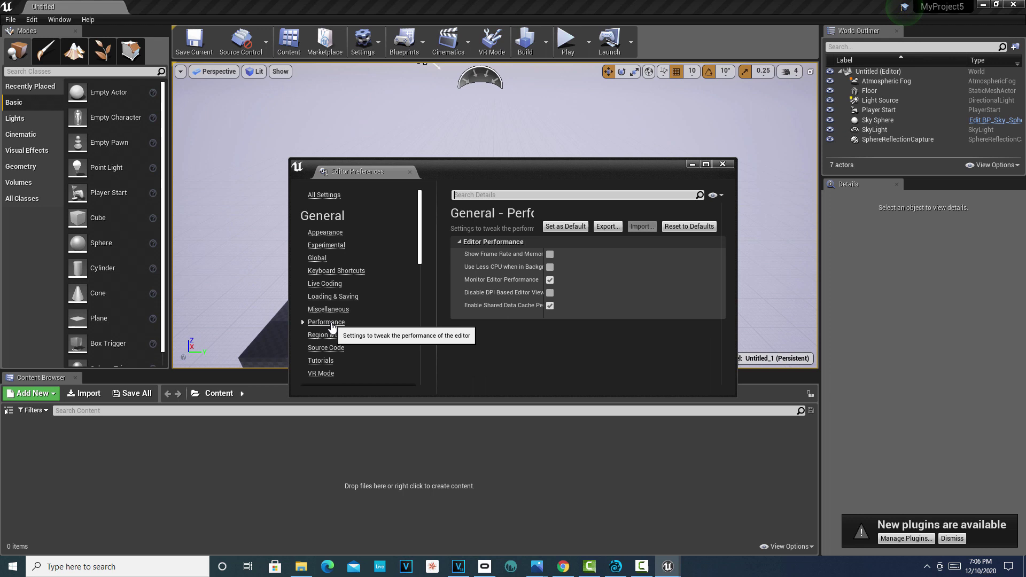
click(550, 267)
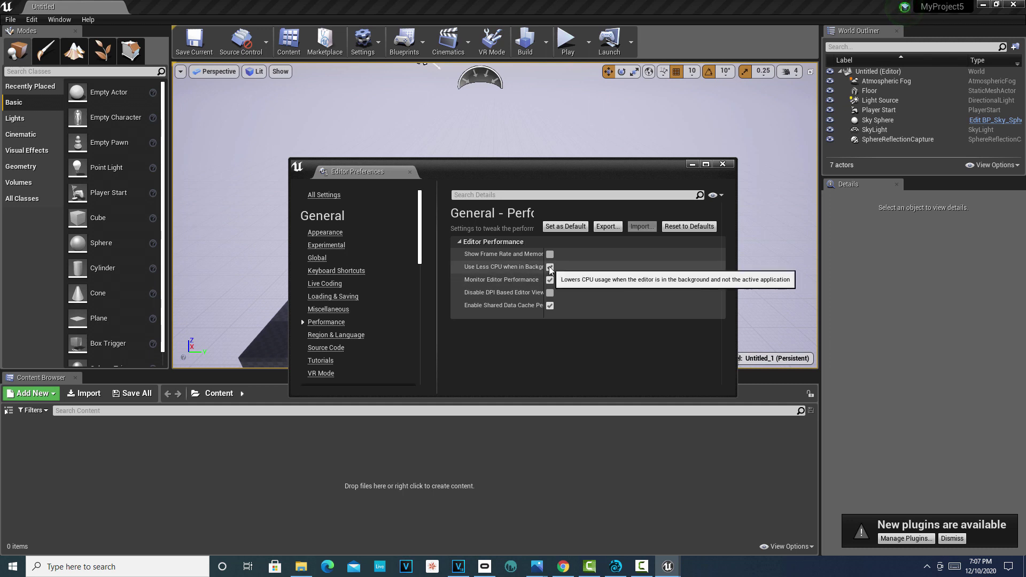
click(692, 165)
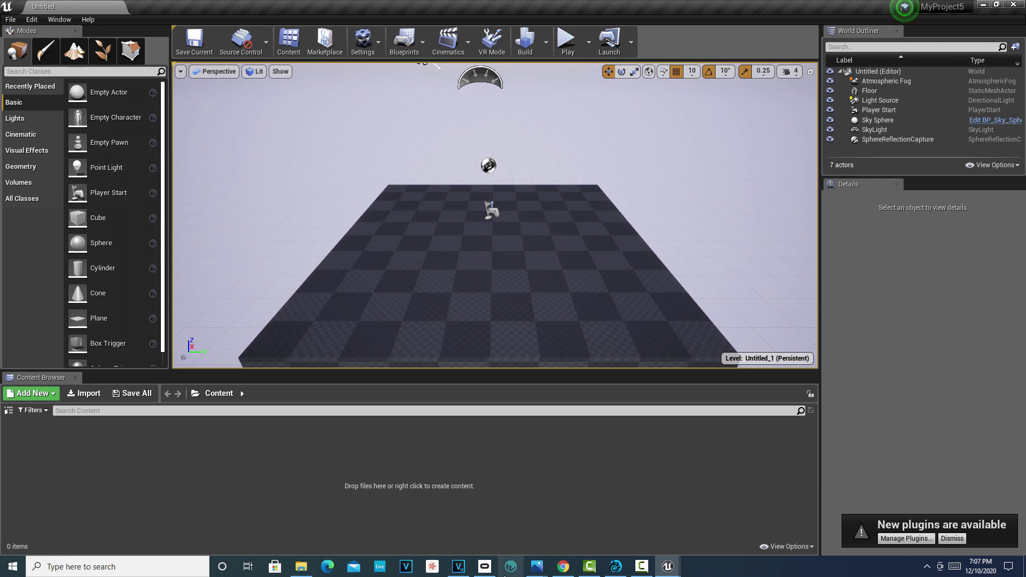
Switch to LightWave Layout and open the Unreal Bridge.
click(615, 566)
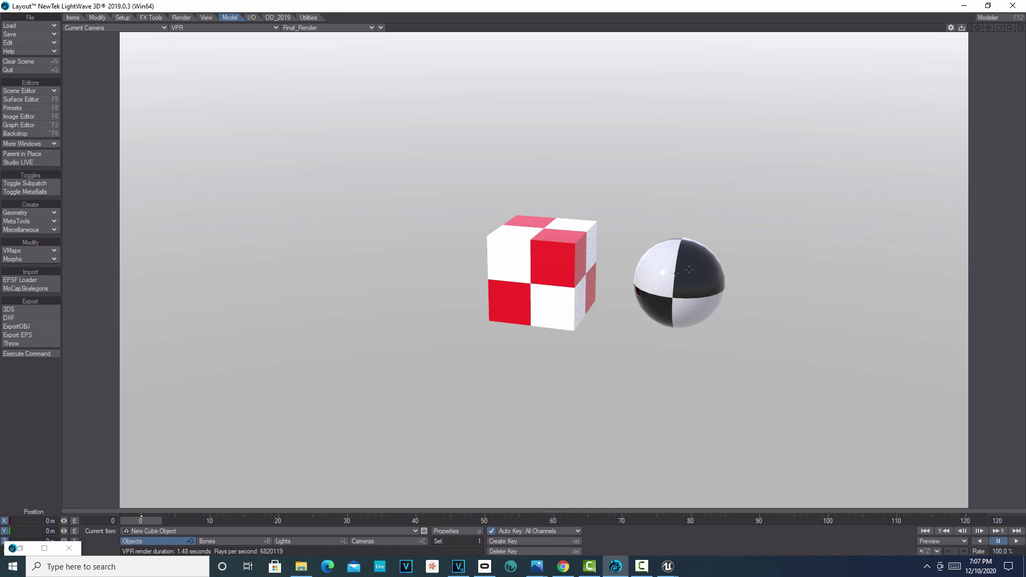
click(252, 18)
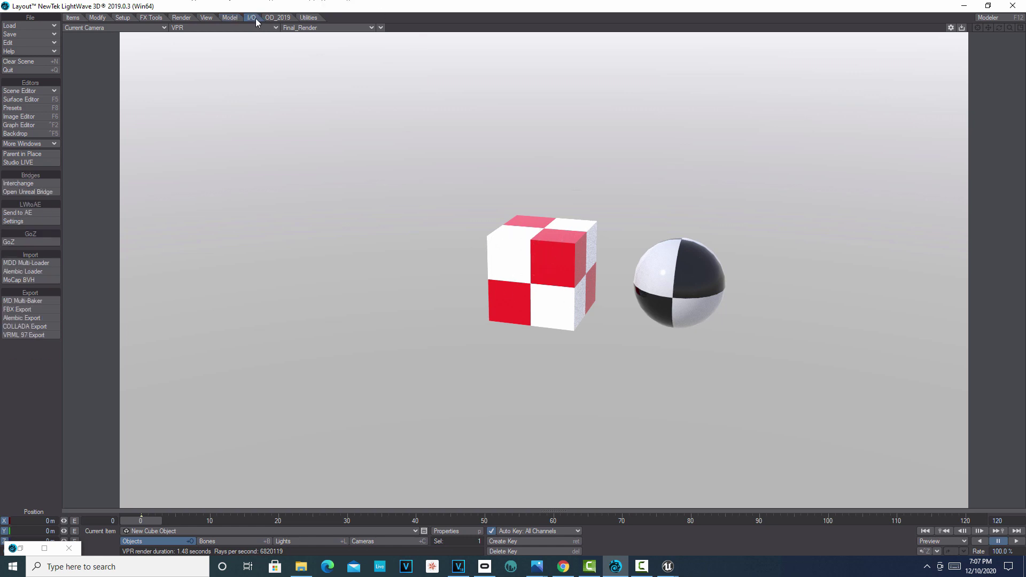
click(32, 192)
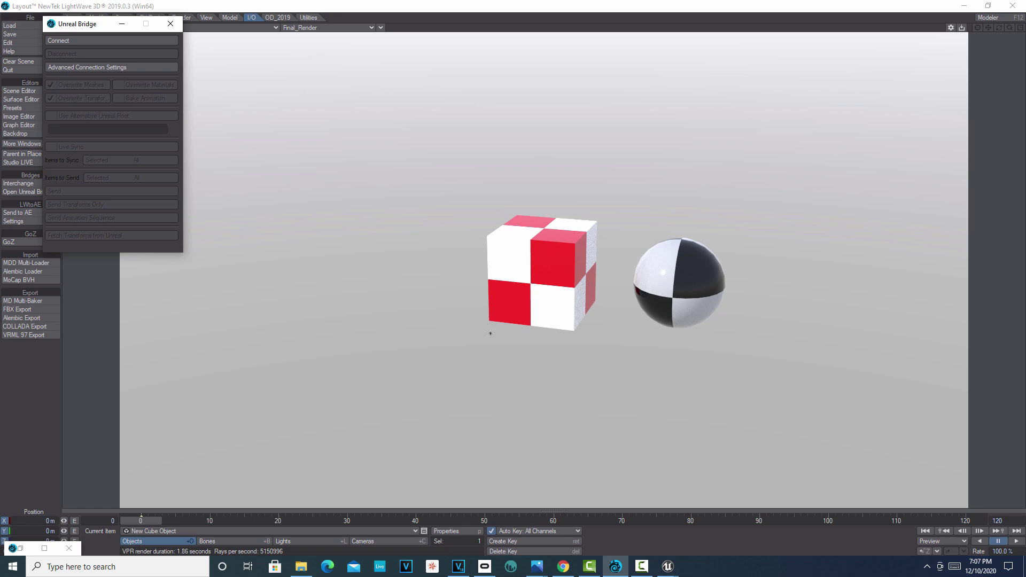
Switch to Unreal Editor, enable the installed LightWave Bridge plugin, and restart the editor.
click(667, 567)
click(692, 524)
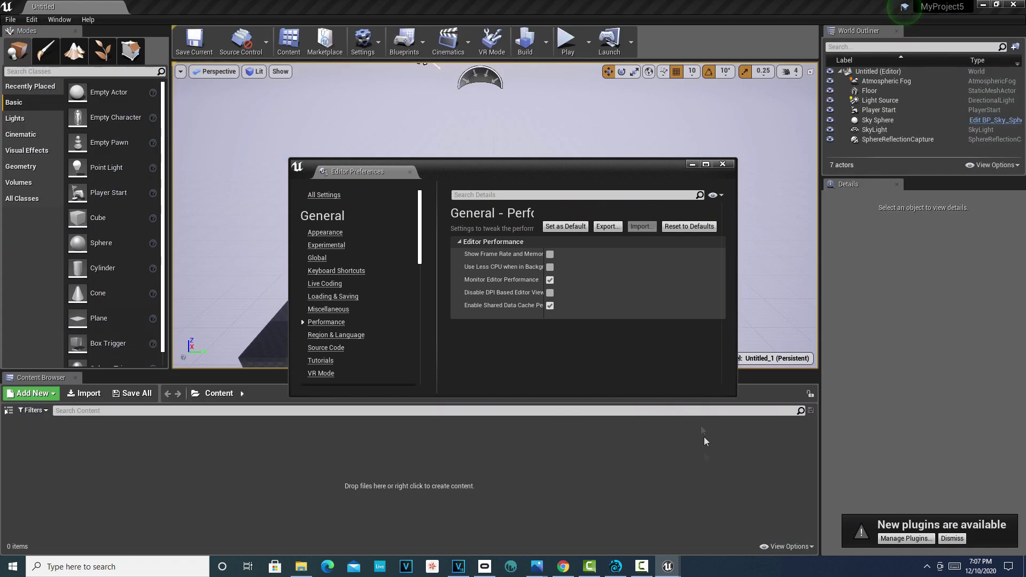
click(727, 166)
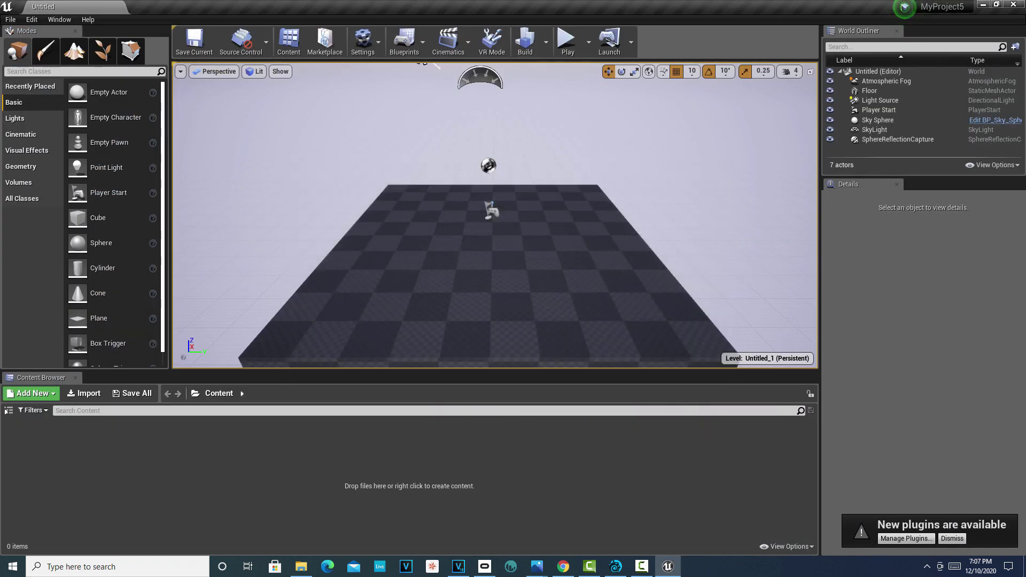
click(906, 538)
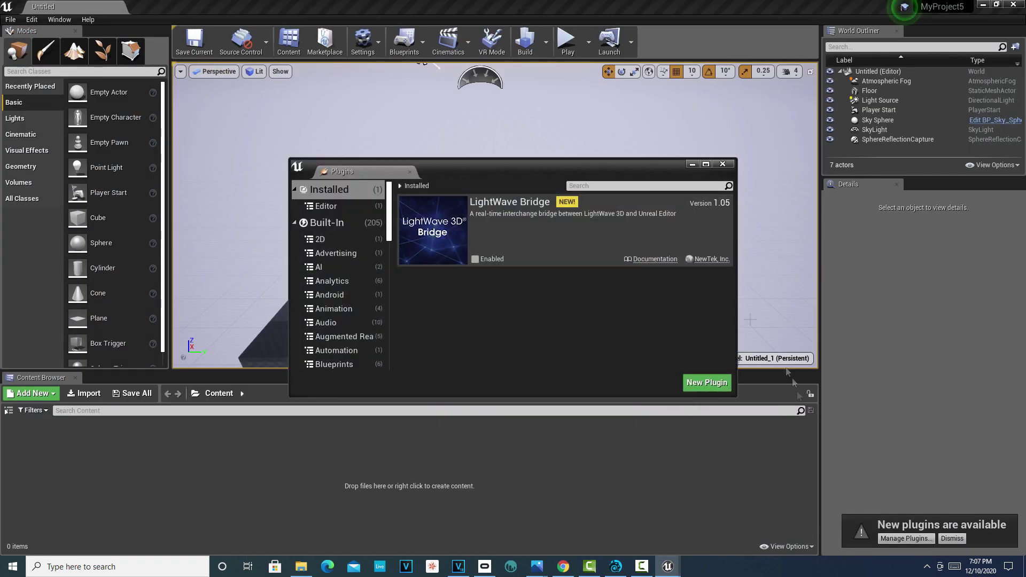
click(475, 259)
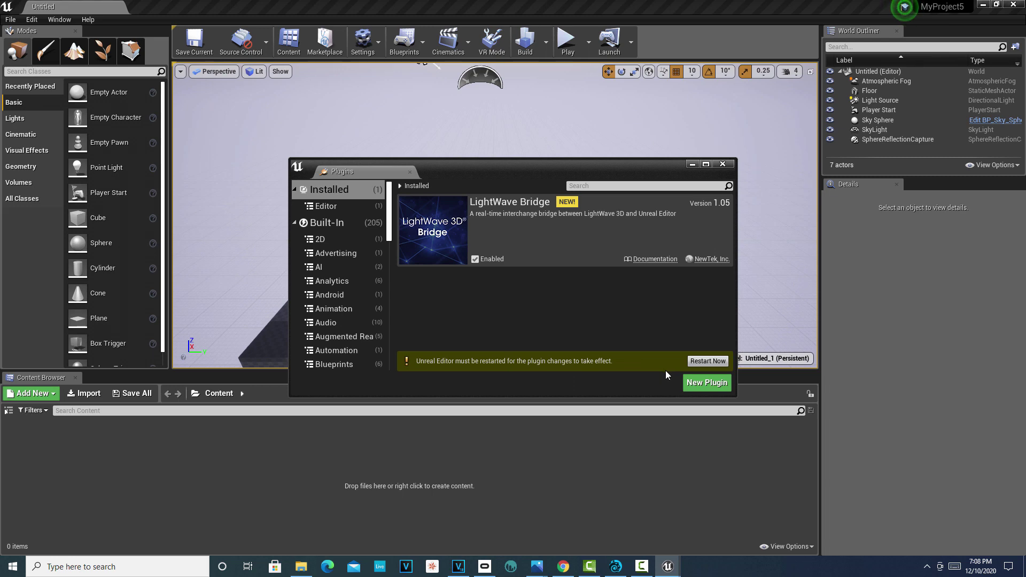
click(703, 360)
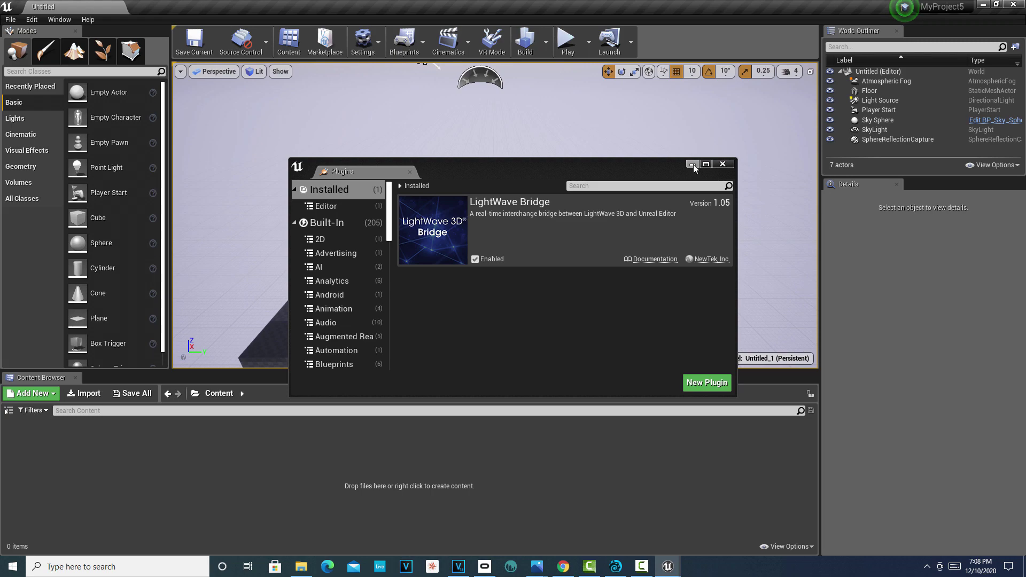
click(722, 165)
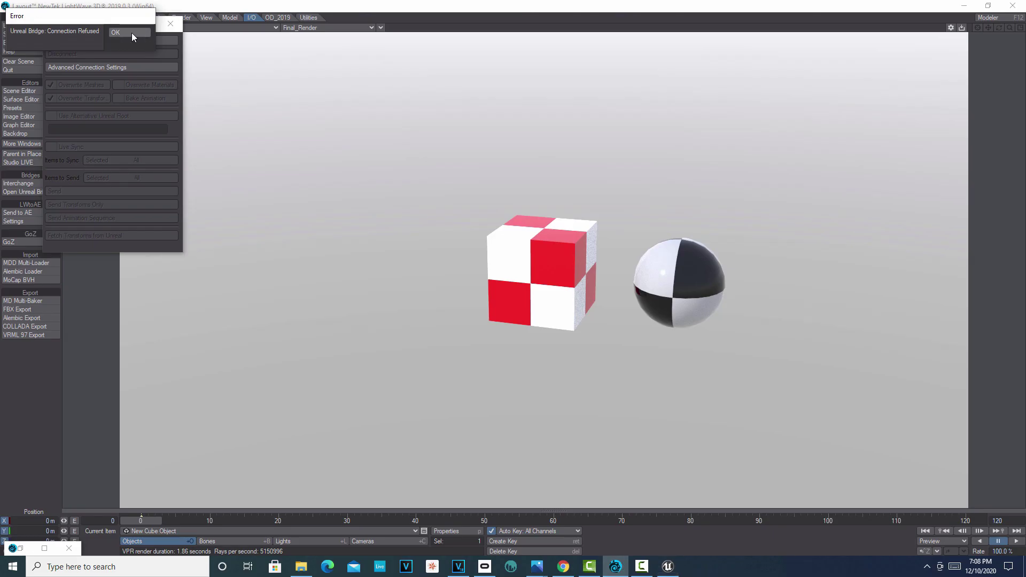
In LightWave Layout's Unreal Bridge, connect to Unreal and send all items with Bake Animation enabled.
click(130, 33)
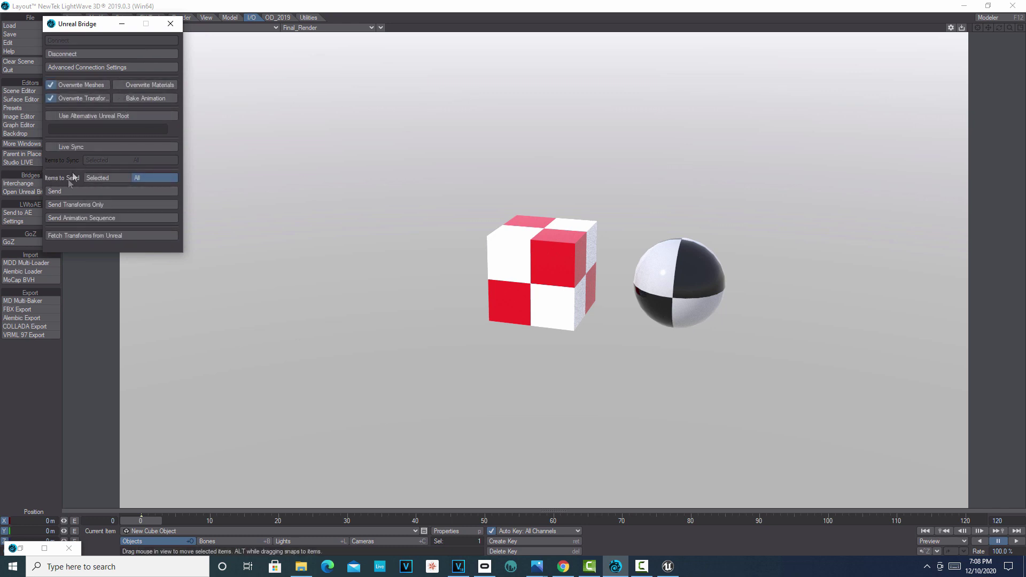
click(118, 100)
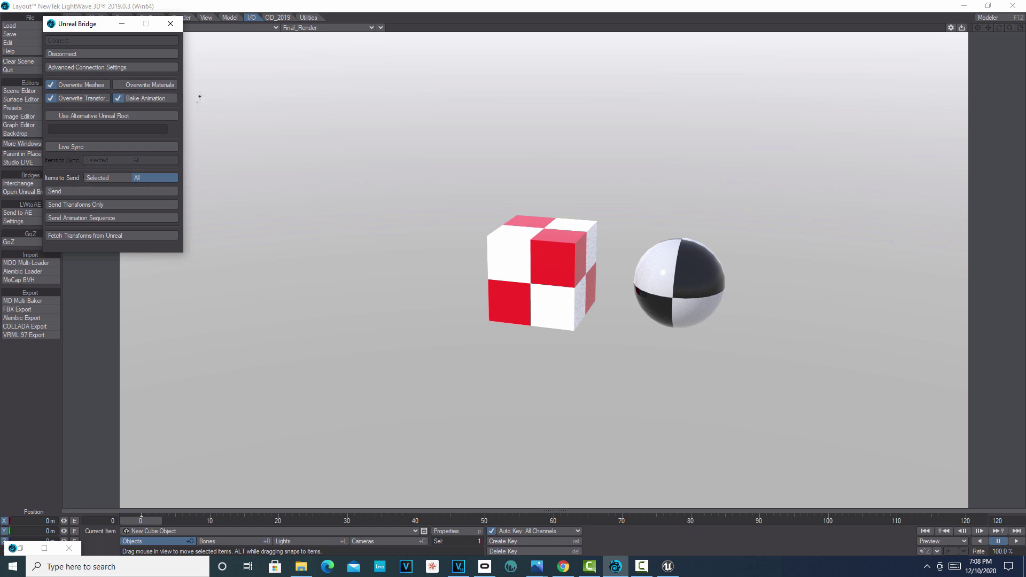
click(110, 191)
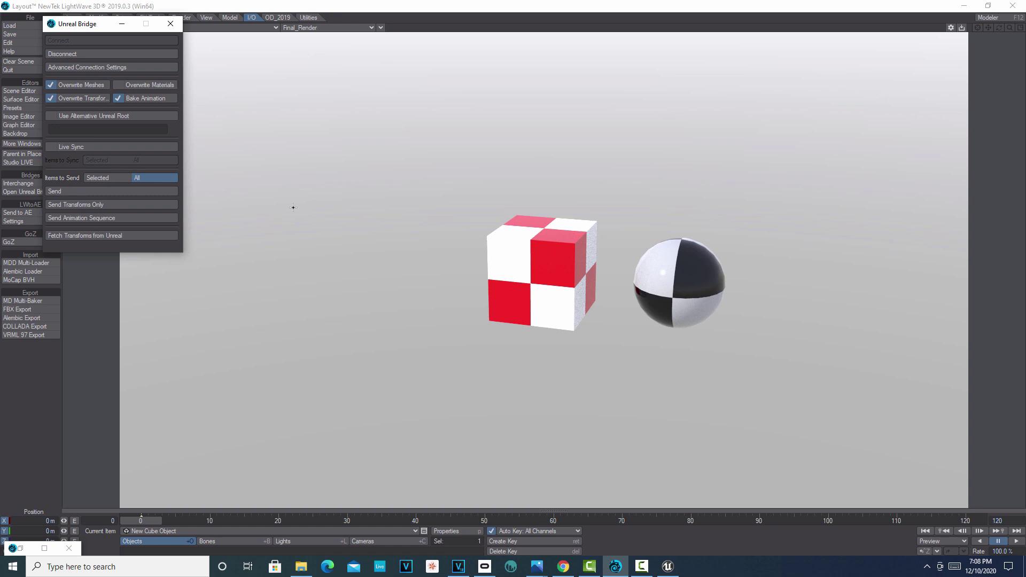
Switch to Unreal Editor and raise New_Sphere_Object and New_Cube_Object above the floor, moving the cube to a Z location of 190.
click(668, 568)
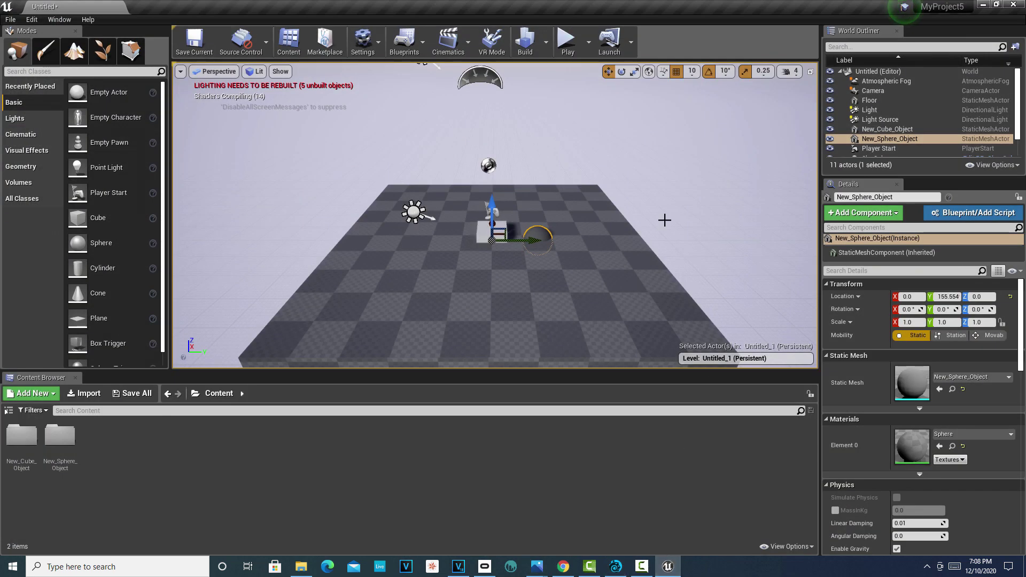
scroll(663, 220, up, 6)
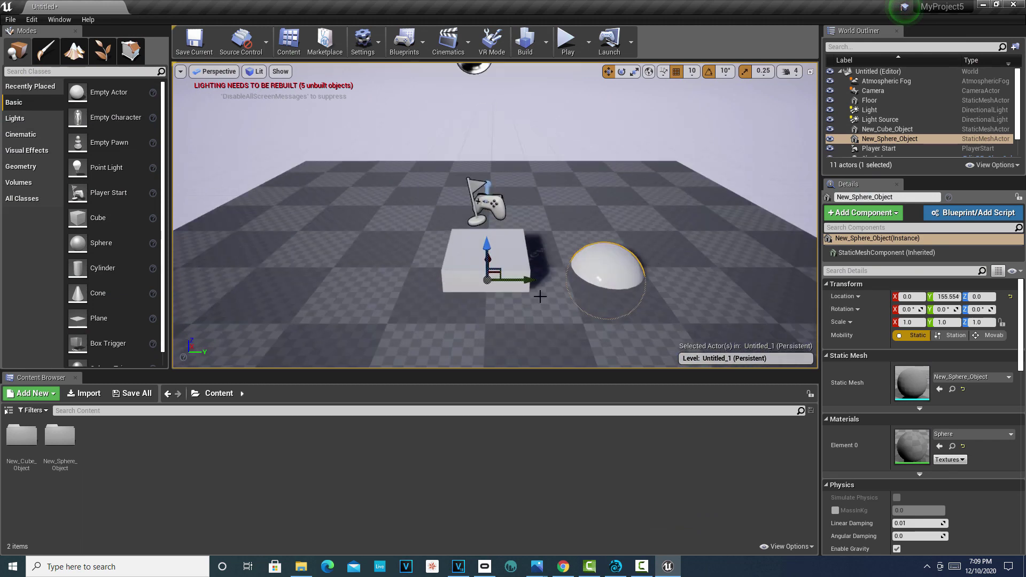
drag(491, 249, 488, 117)
click(480, 234)
drag(490, 246, 489, 101)
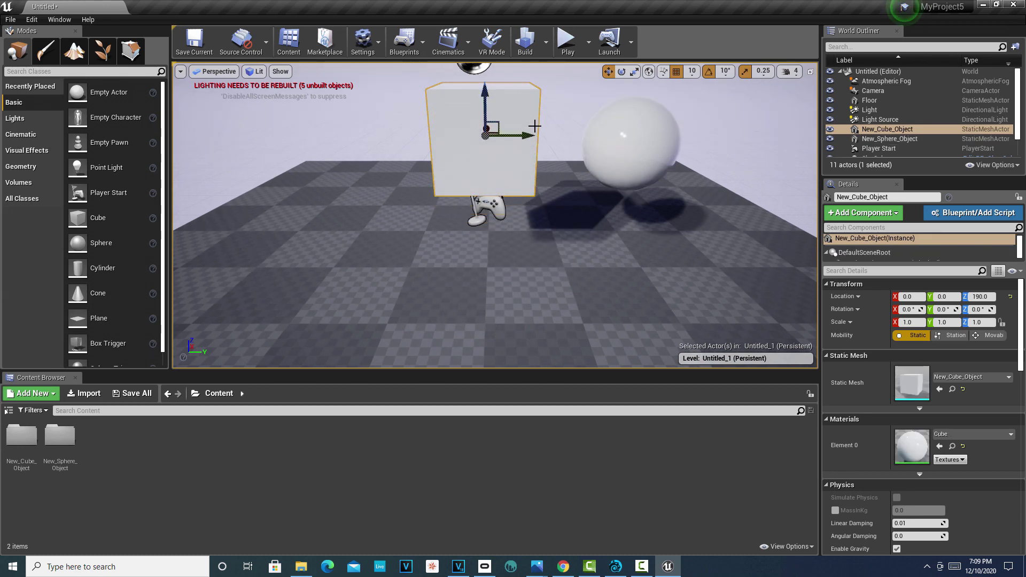
scroll(536, 127, down, 4)
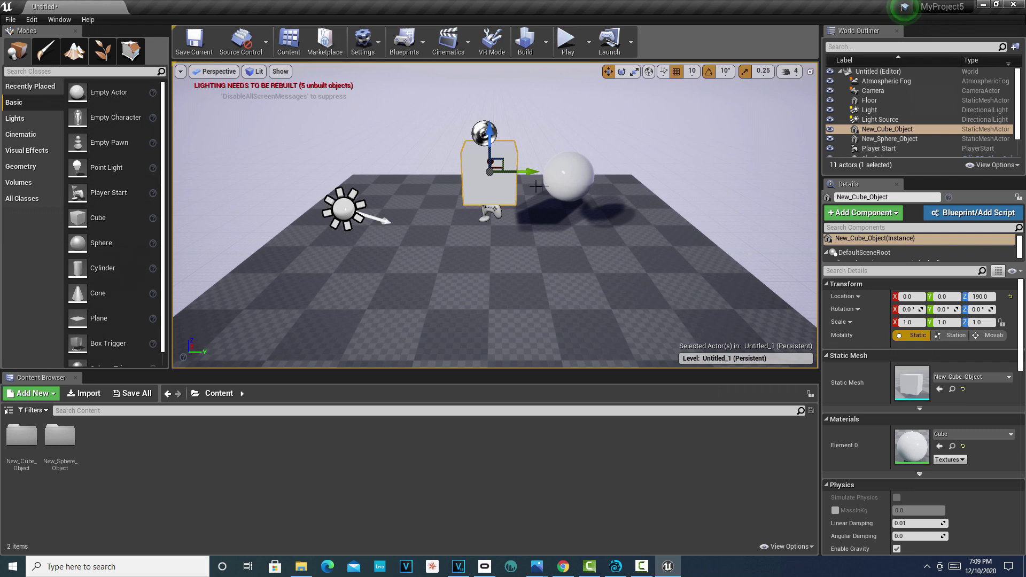
Move New_Cube_Object sideways to a Y location of -210 and build the level's lighting.
scroll(508, 101, down, 1)
scroll(526, 160, up, 2)
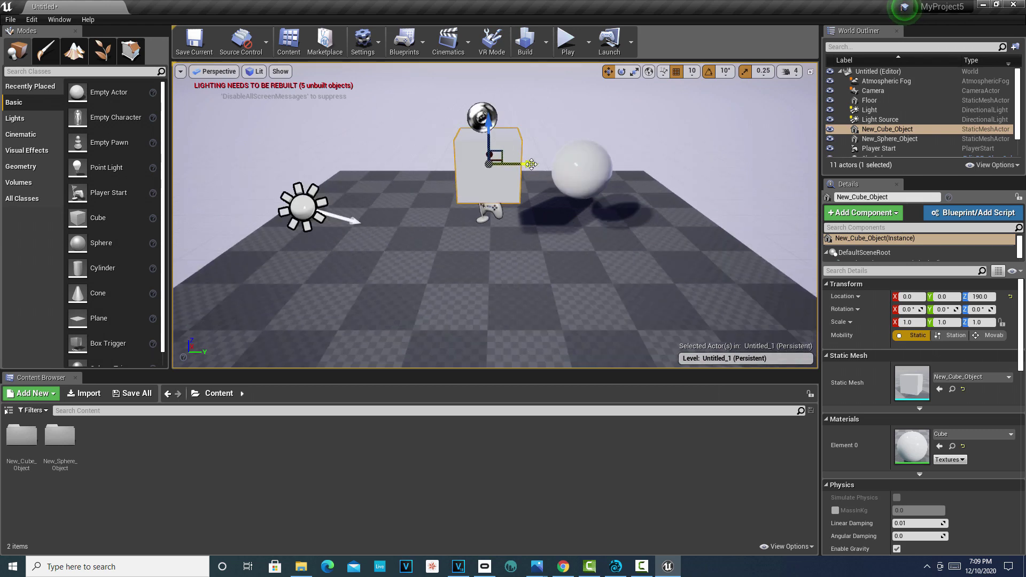
drag(529, 164, 403, 165)
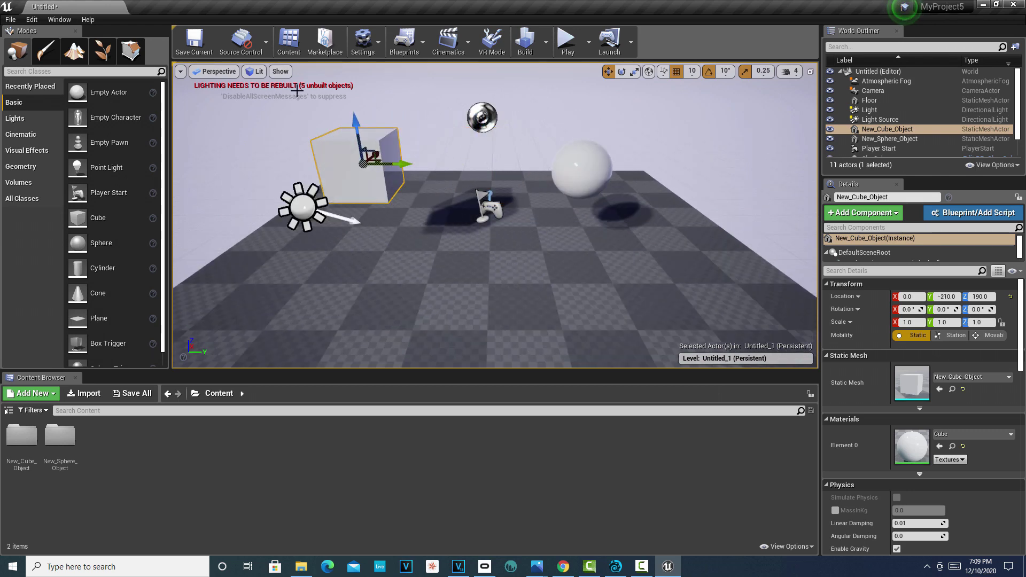
click(546, 43)
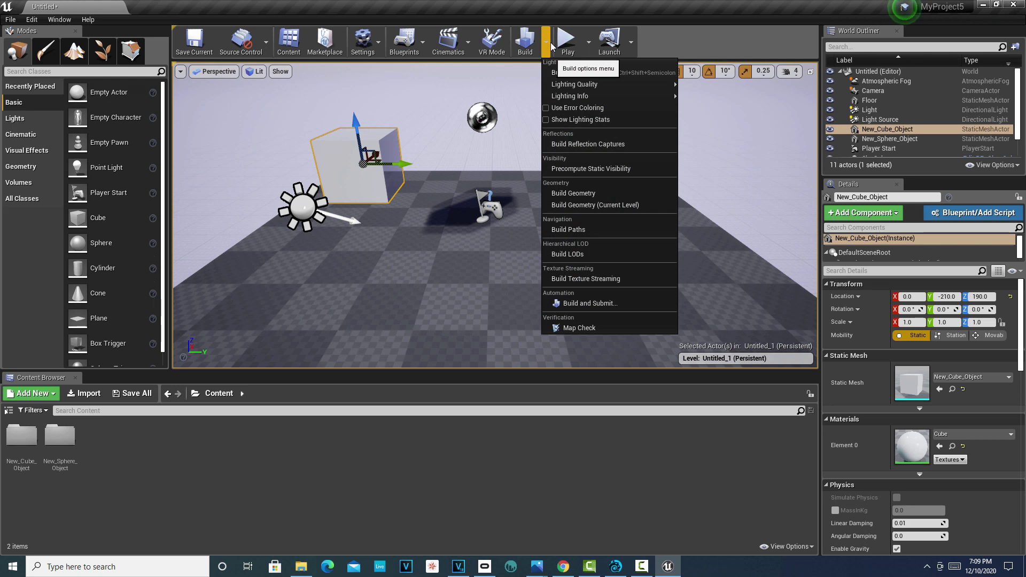
click(580, 72)
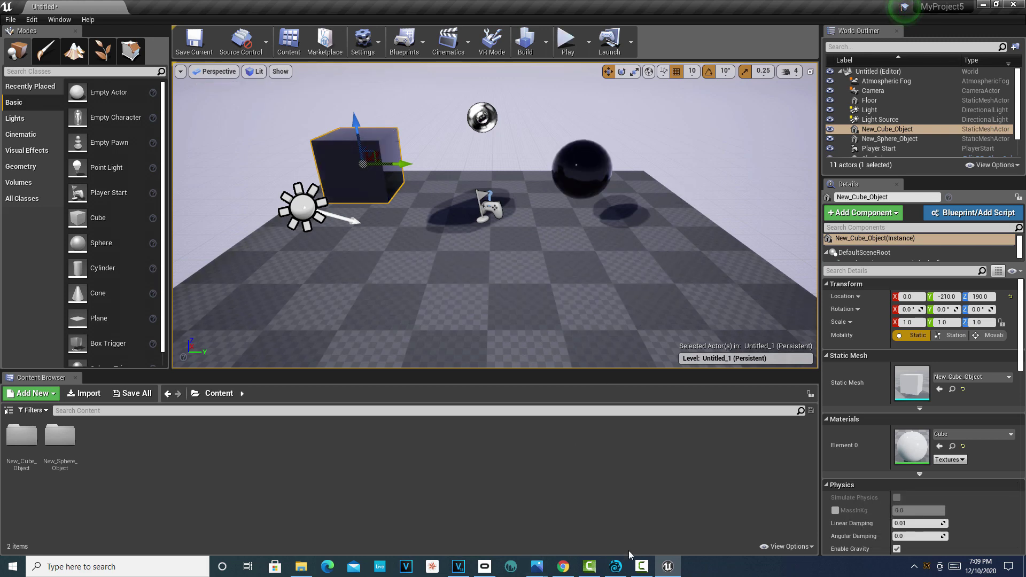
Switch to LightWave Layout, send all items to Unreal, and enable Live Sync for all items in the Unreal Bridge.
click(616, 567)
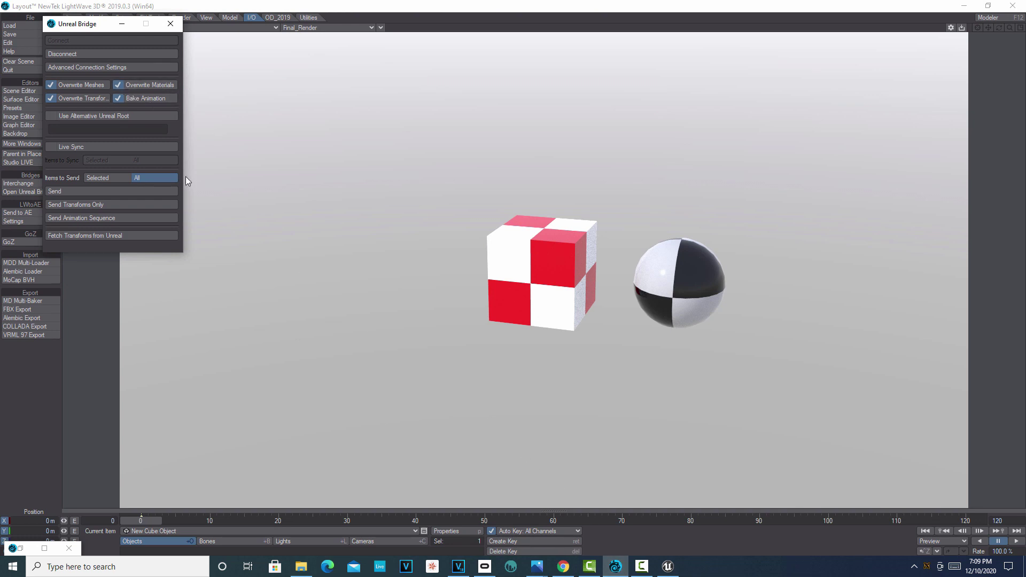
click(90, 193)
click(53, 147)
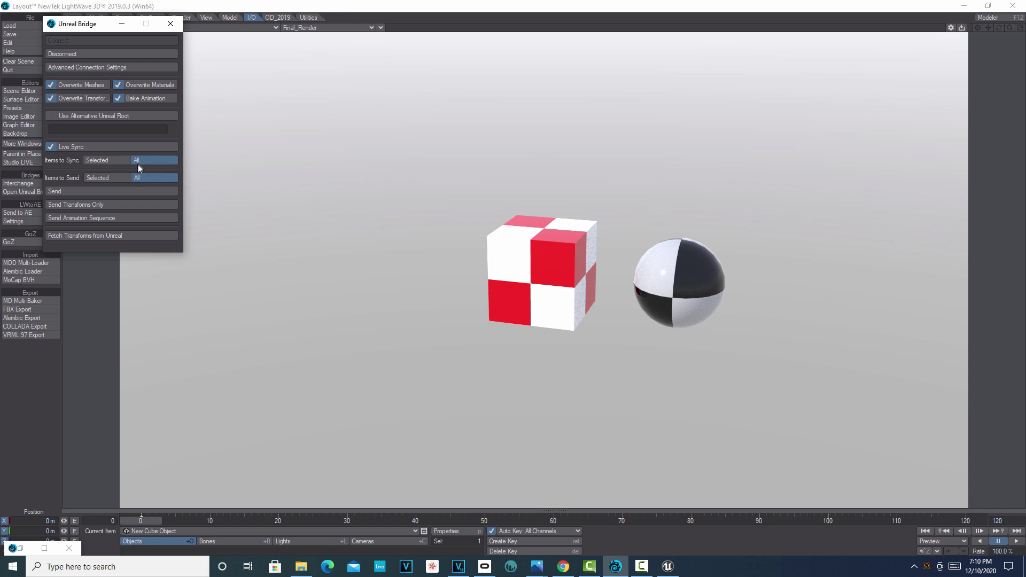
Save the LightWave scene as test3 in the Desktop's test Project folder, including all out-of-date object files.
drag(104, 29, 224, 104)
click(29, 34)
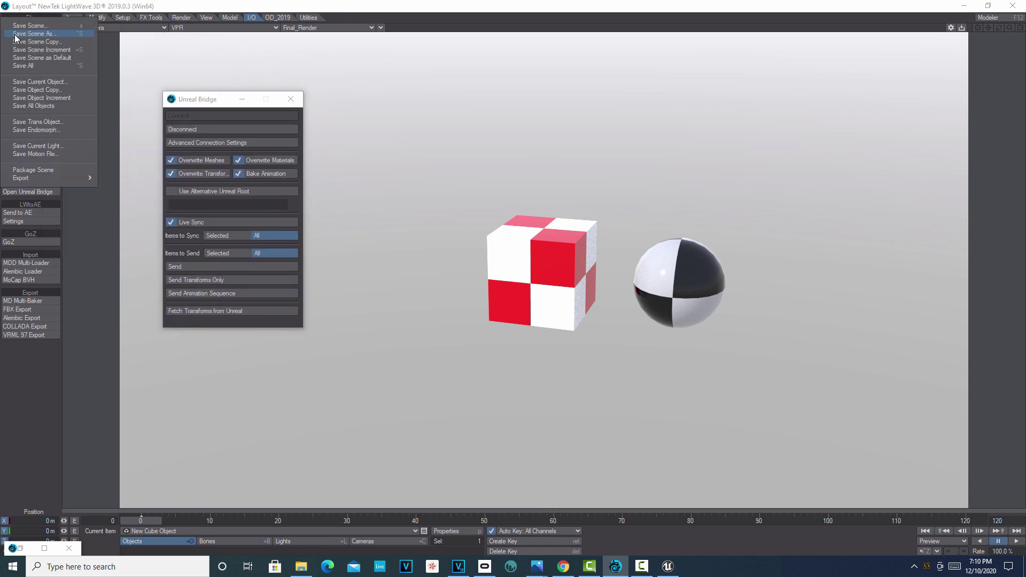
click(36, 39)
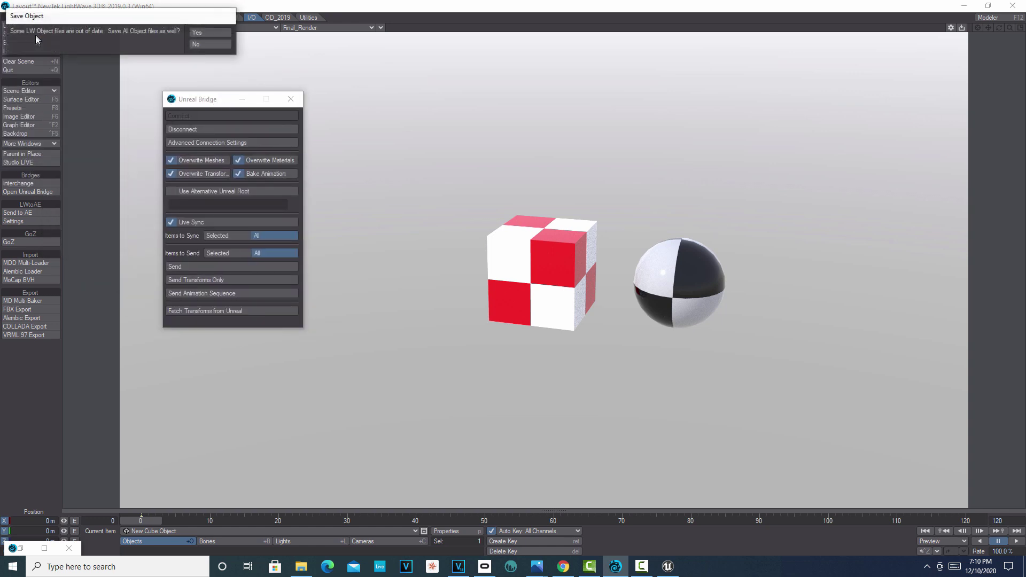
click(207, 33)
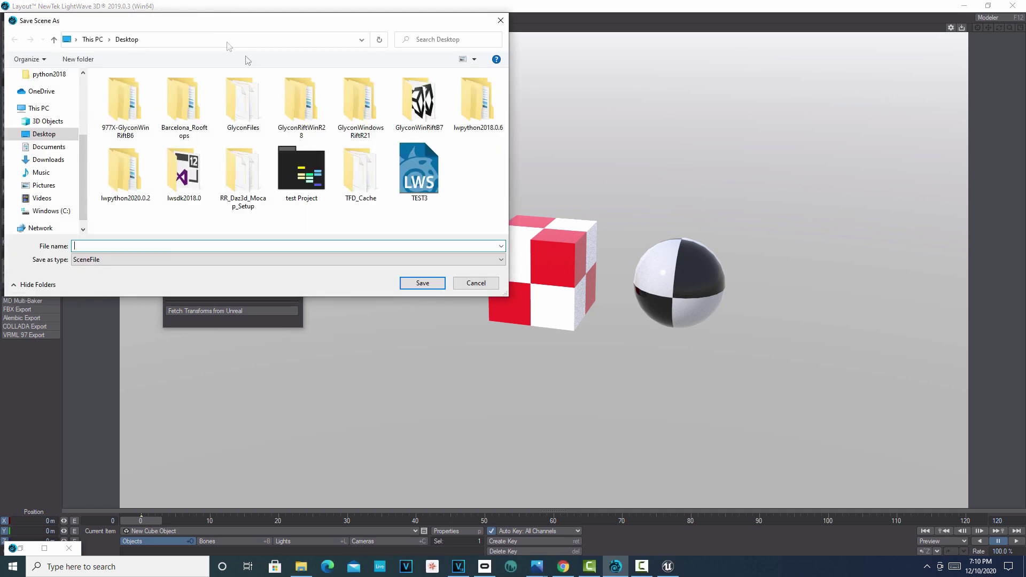
text(test)
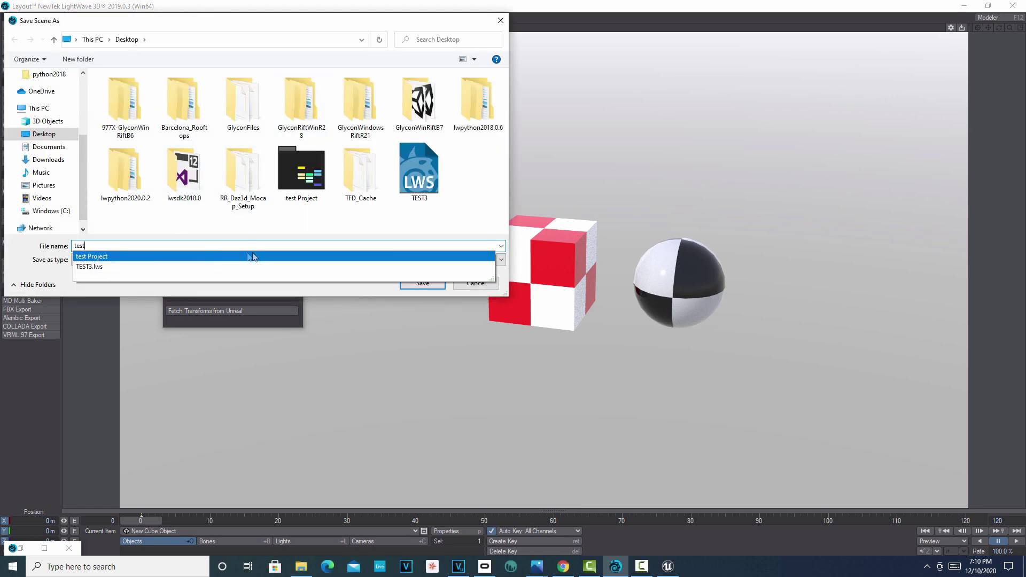
click(299, 256)
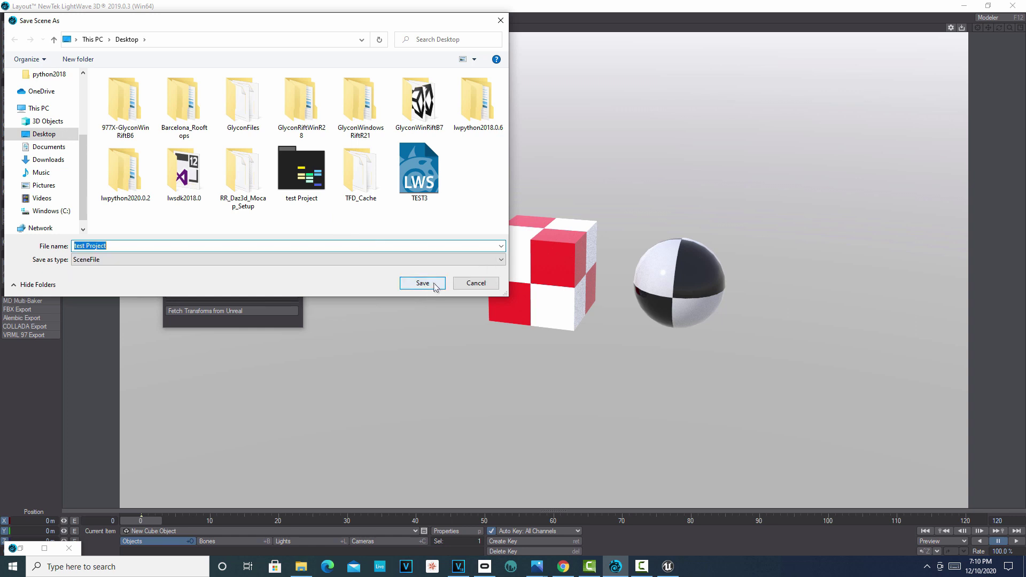
click(423, 283)
click(181, 246)
text(test3)
click(422, 284)
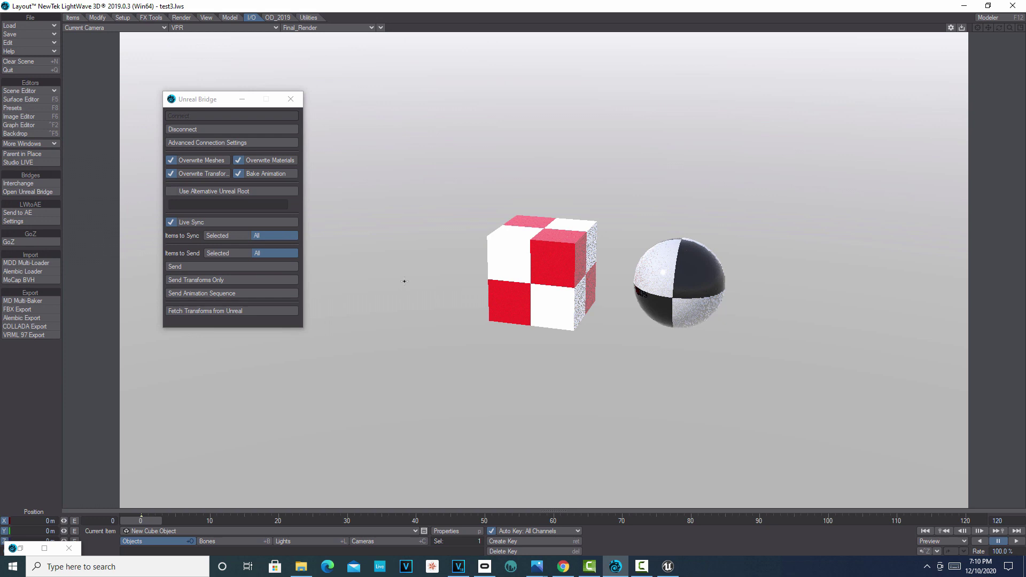
Send all items of the saved scene through the Unreal Bridge again and switch to Unreal Editor.
click(218, 270)
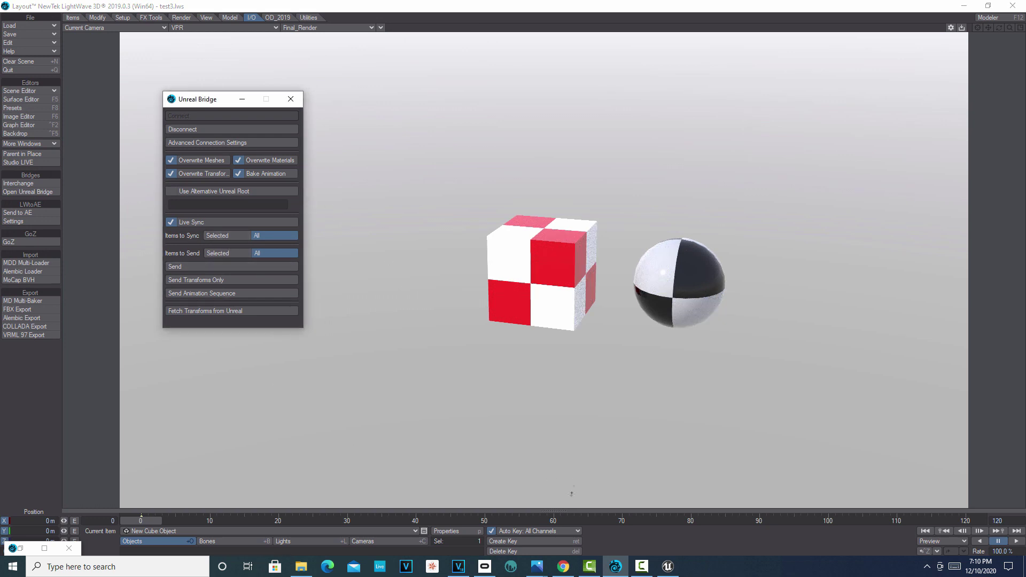
click(667, 566)
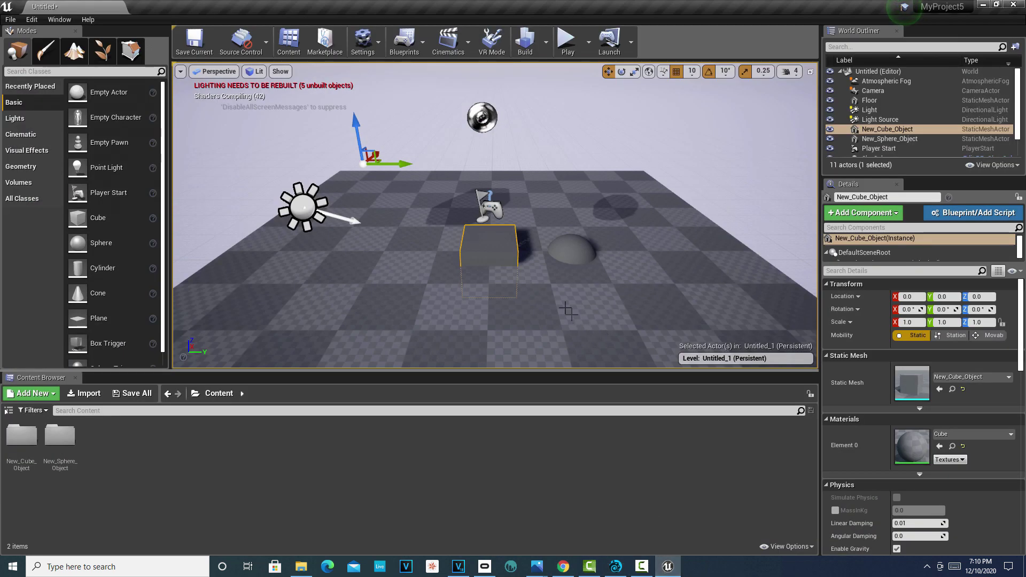
Raise New_Cube_Object and New_Sphere_Object above the floor, moving the sphere to a Z location of 190, and build the lighting.
click(496, 232)
drag(497, 232, 496, 160)
click(577, 244)
drag(578, 235, 580, 147)
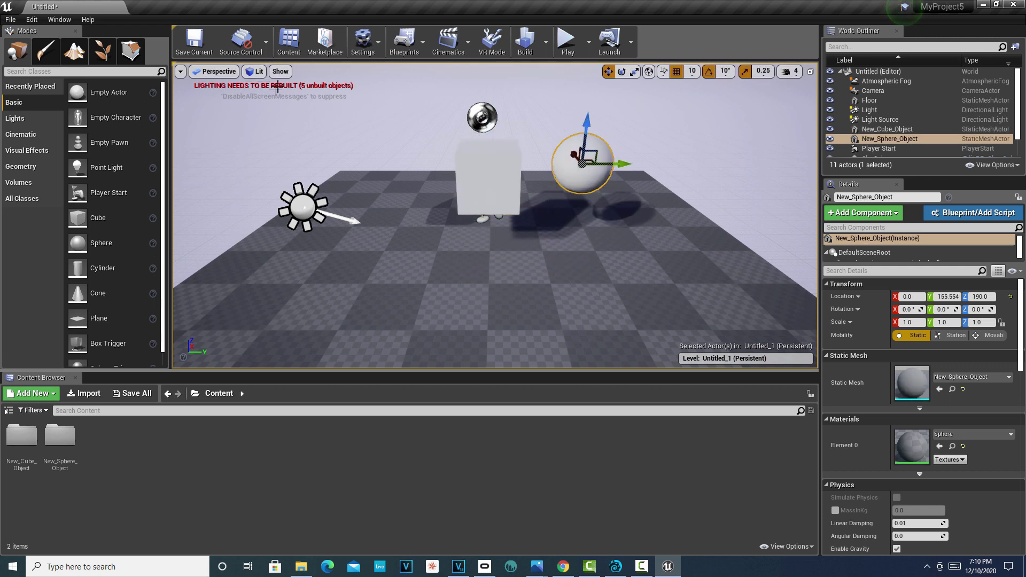
click(546, 42)
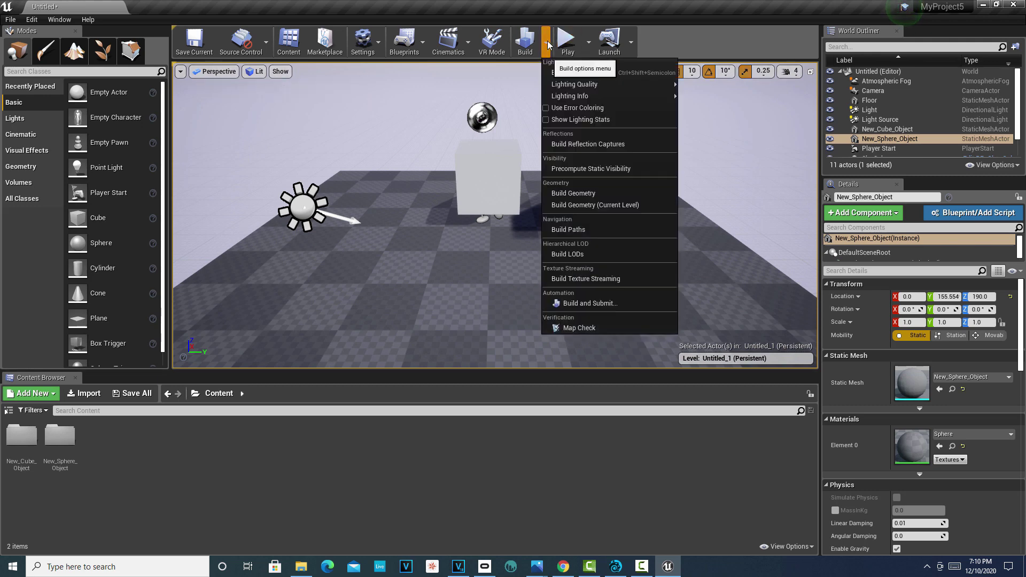
click(572, 75)
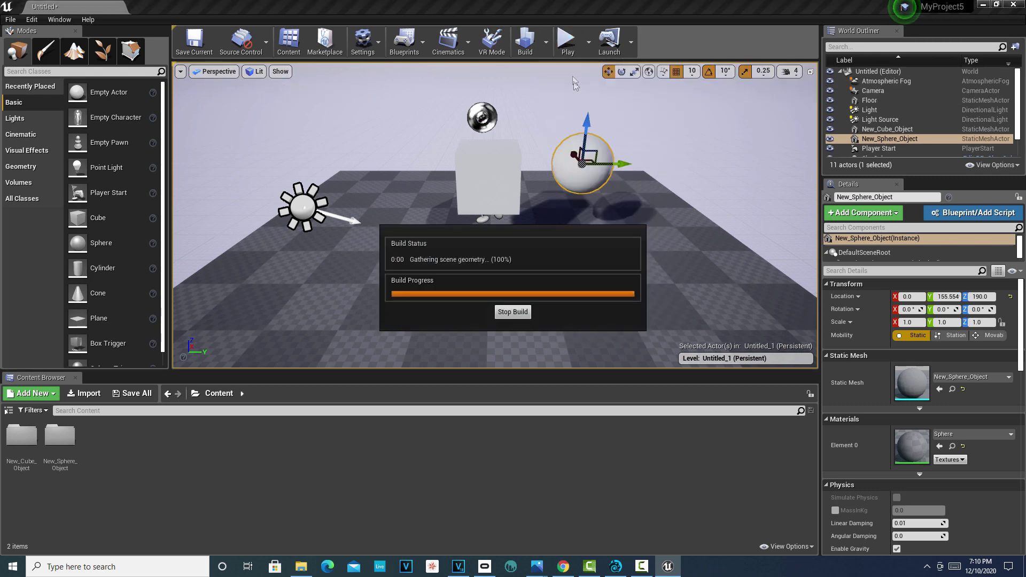